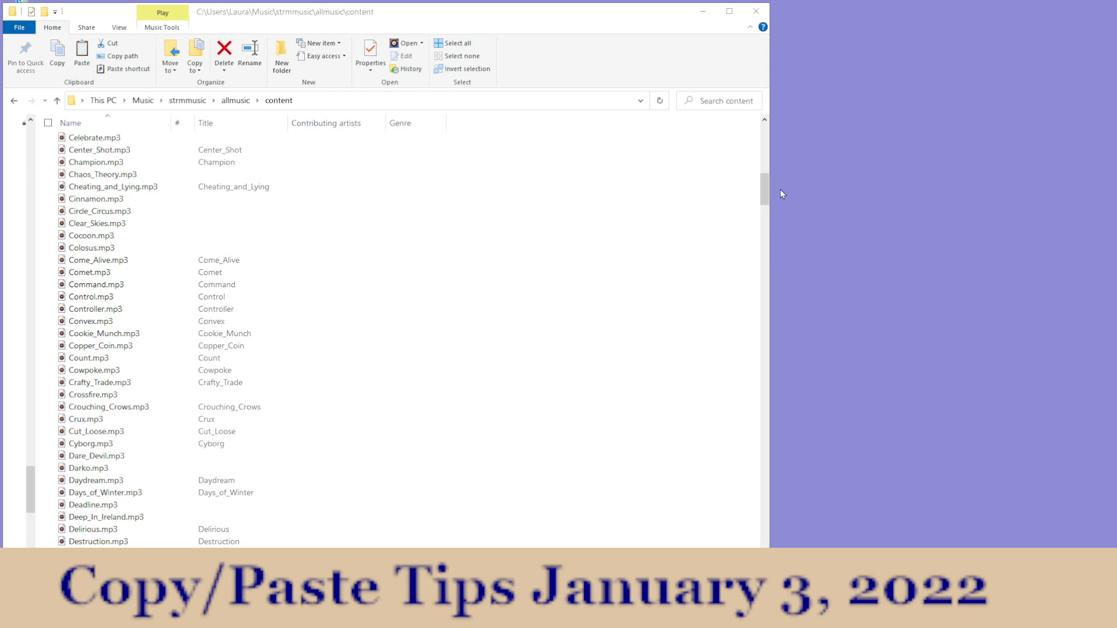
Step: Narrow the Genre column and adjust the width of the Contributing artists column in the content folder's file list
{"action": "left_click_drag", "start_coordinate": [765, 189], "coordinate": [769, 160]}
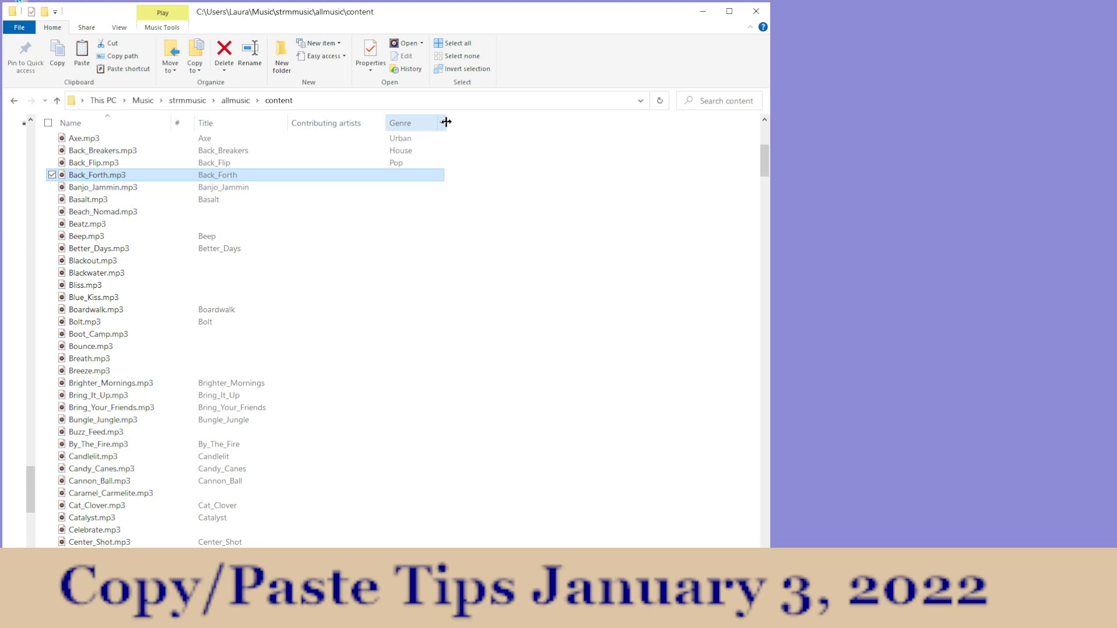
{"action": "left_click_drag", "start_coordinate": [446, 121], "coordinate": [378, 126]}
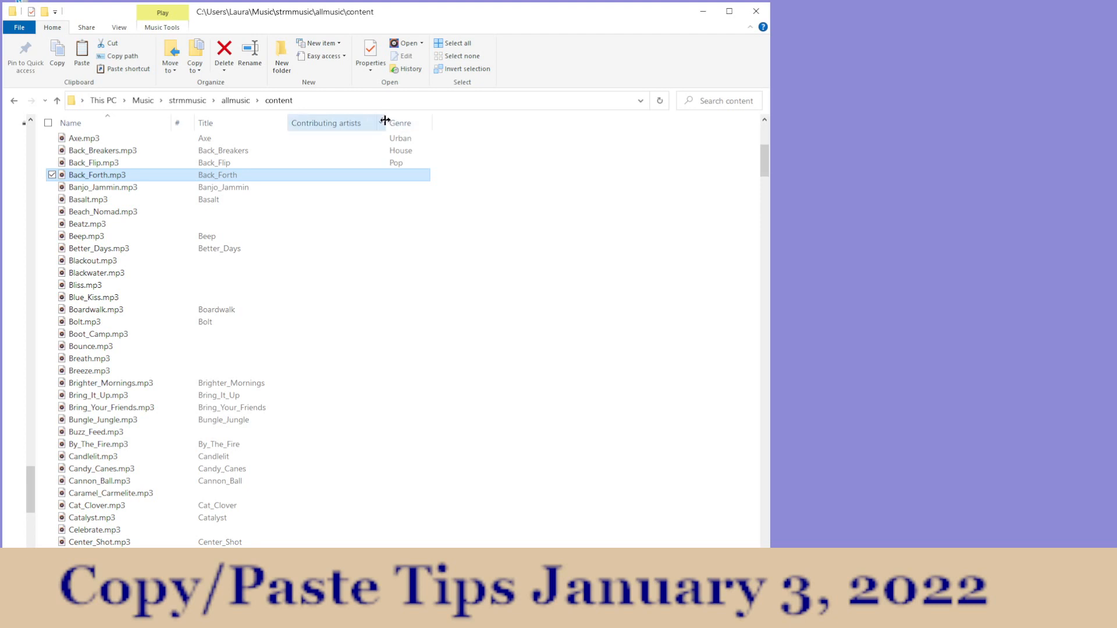
{"action": "left_click_drag", "start_coordinate": [385, 119], "coordinate": [360, 133]}
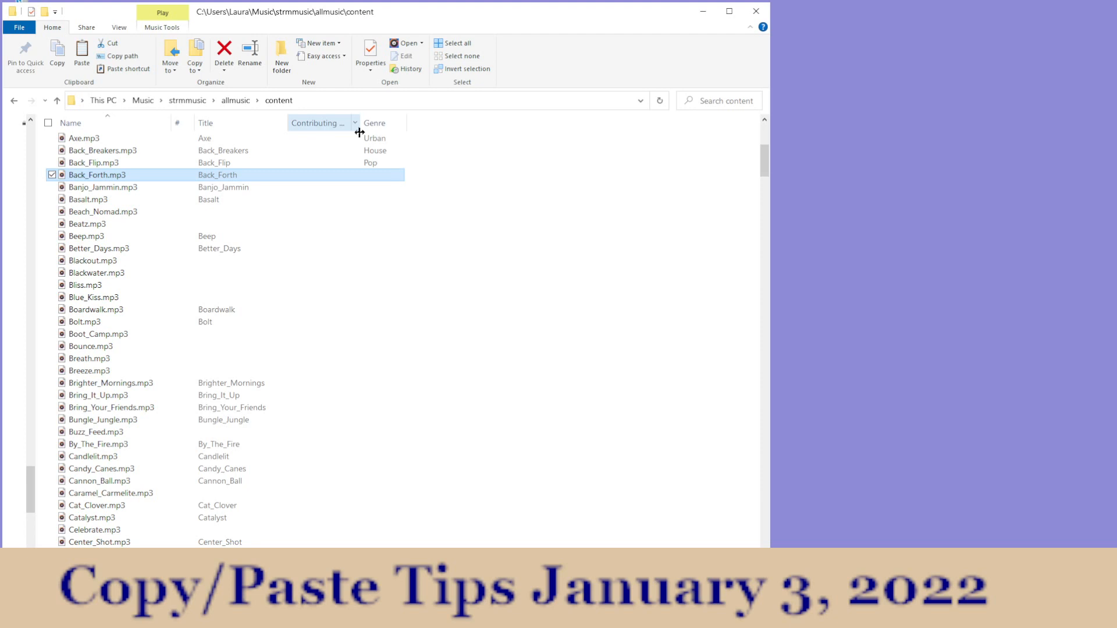
{"action": "left_click_drag", "start_coordinate": [359, 133], "coordinate": [380, 130]}
{"action": "left_click_drag", "start_coordinate": [380, 130], "coordinate": [384, 130]}
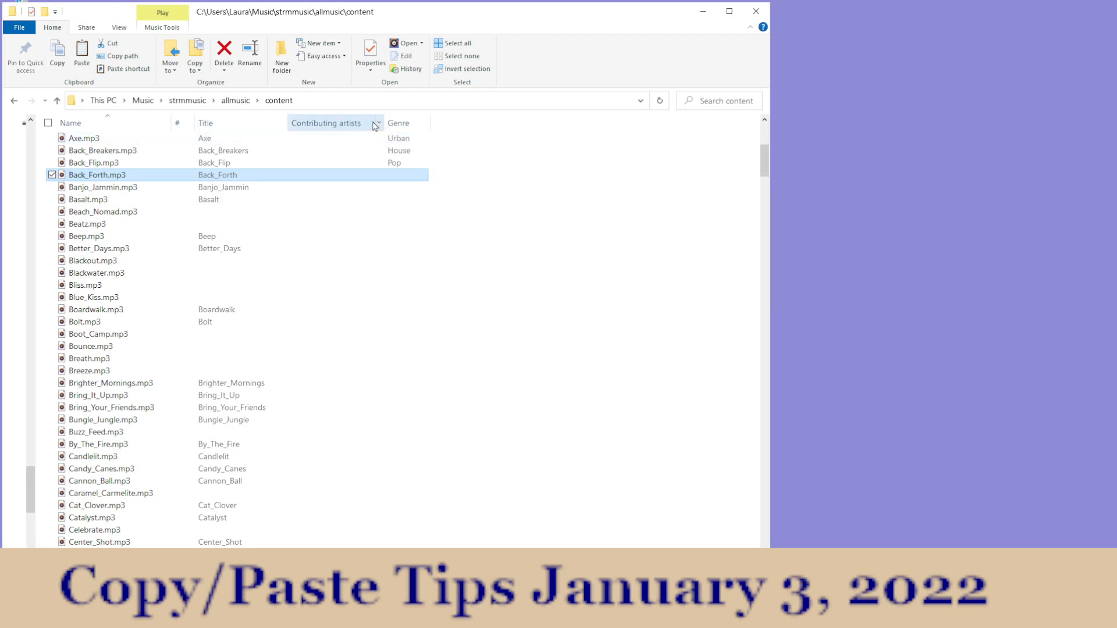
{"action": "left_click_drag", "start_coordinate": [384, 122], "coordinate": [356, 122]}
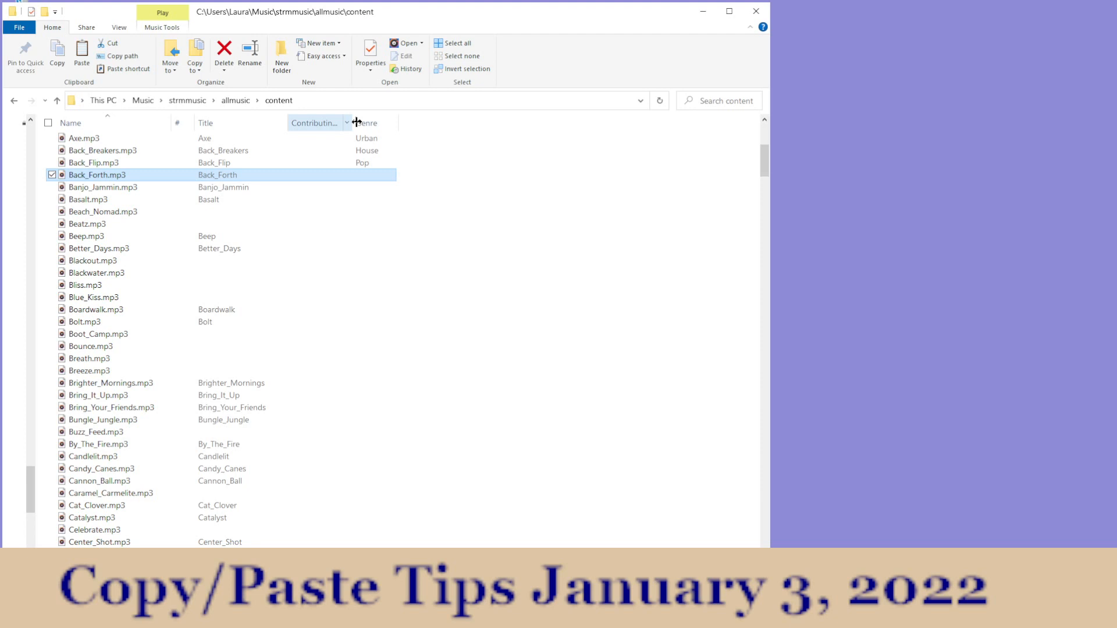
{"action": "left_click_drag", "start_coordinate": [357, 122], "coordinate": [386, 121]}
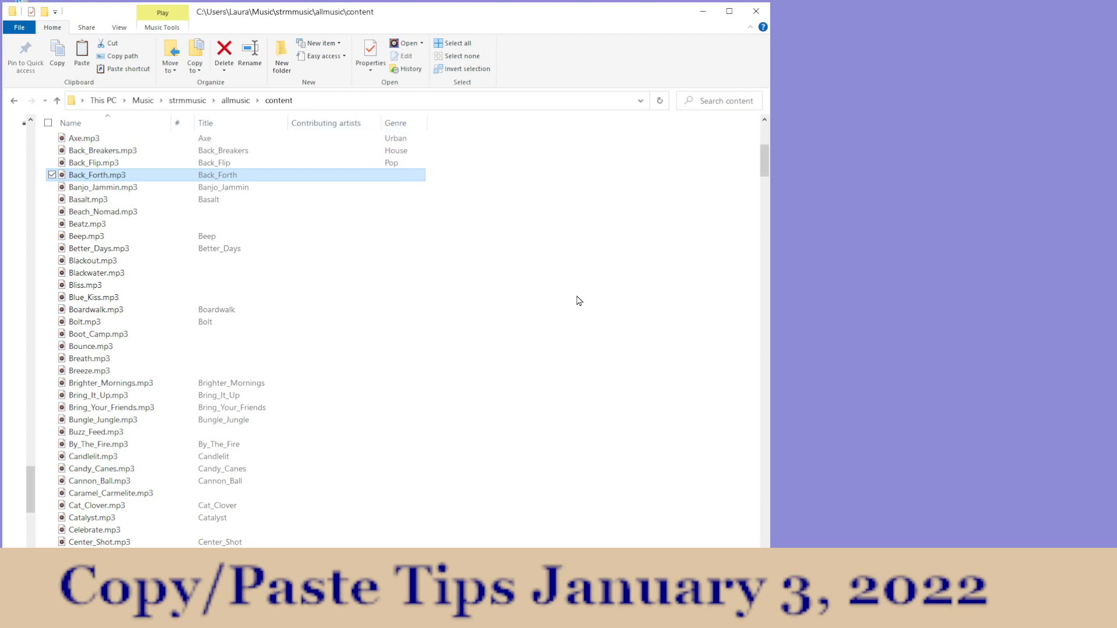
Step: Add the Album and Size columns to the content folder's file list
{"action": "right_click", "coordinate": [485, 124]}
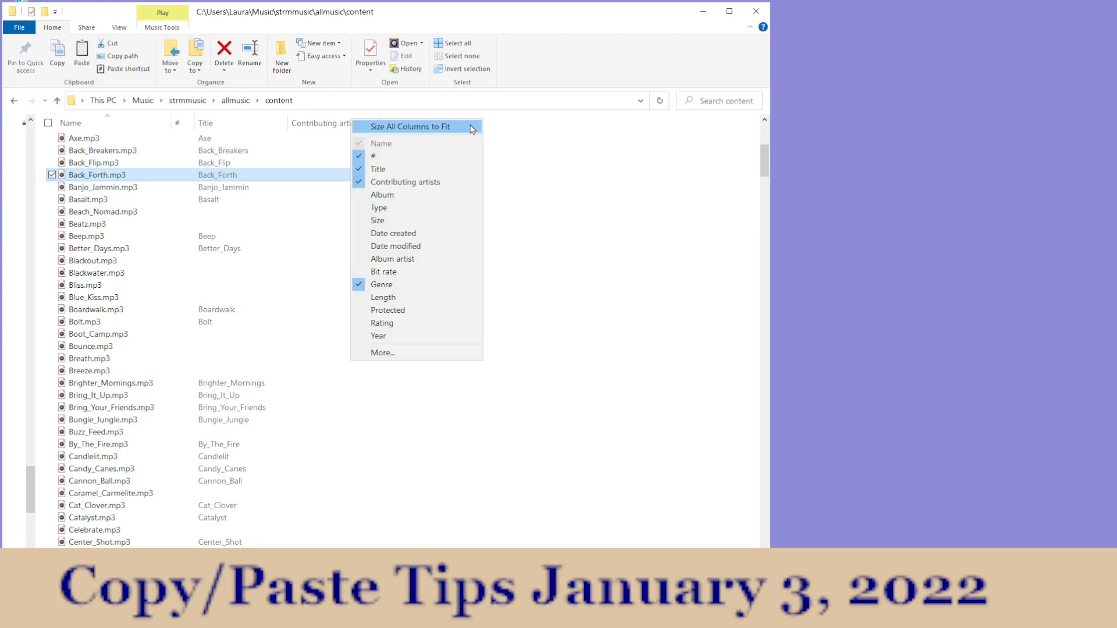
{"action": "left_click", "coordinate": [382, 194]}
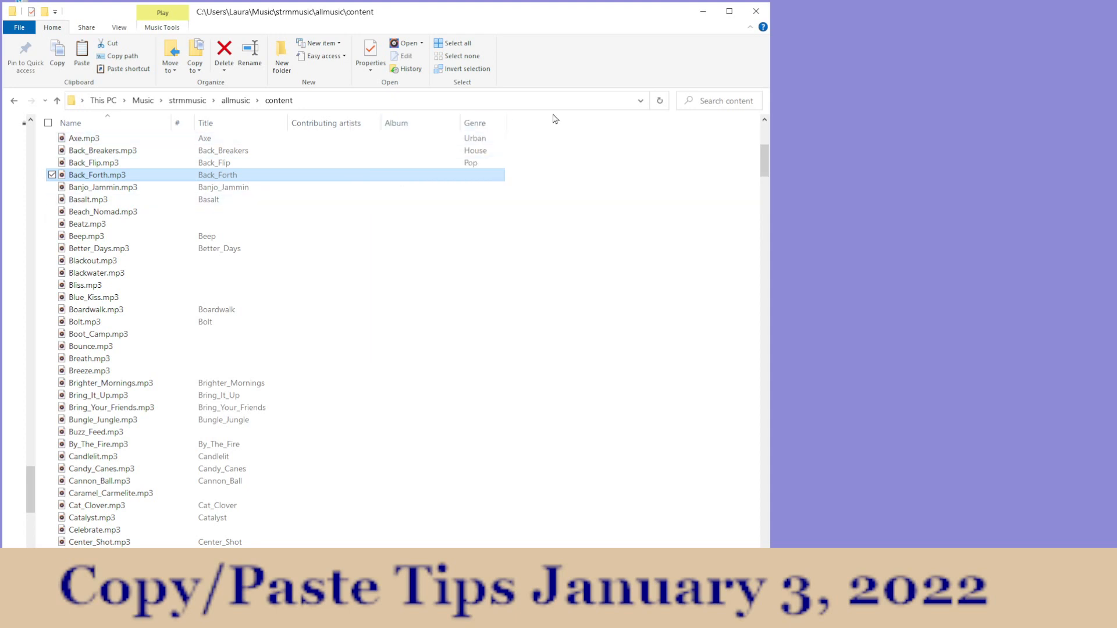
{"action": "right_click", "coordinate": [536, 127]}
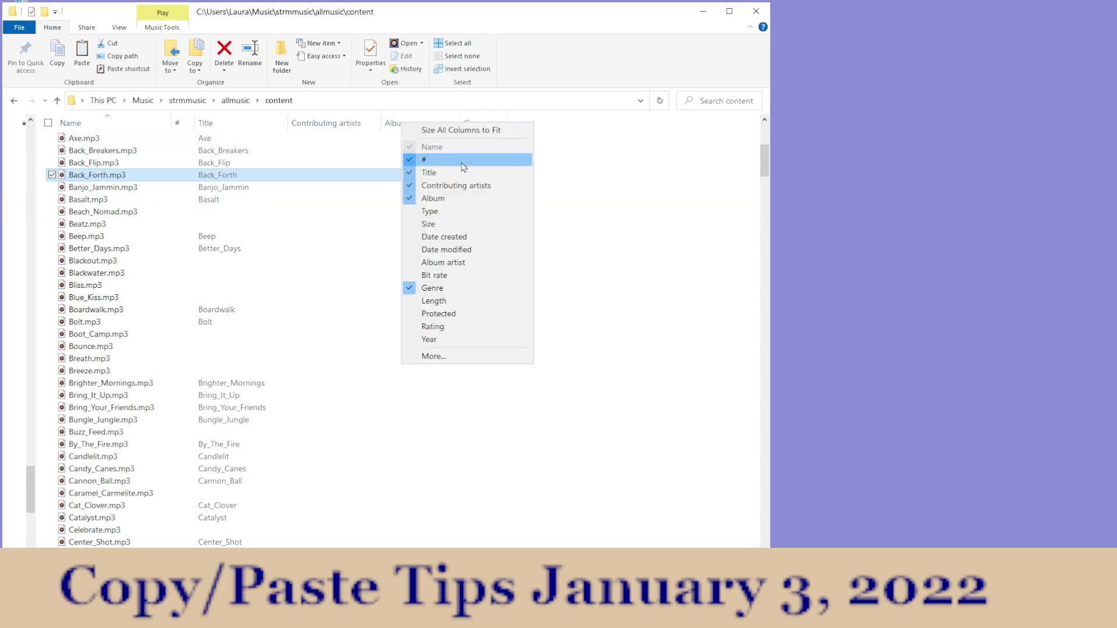
{"action": "left_click", "coordinate": [430, 227]}
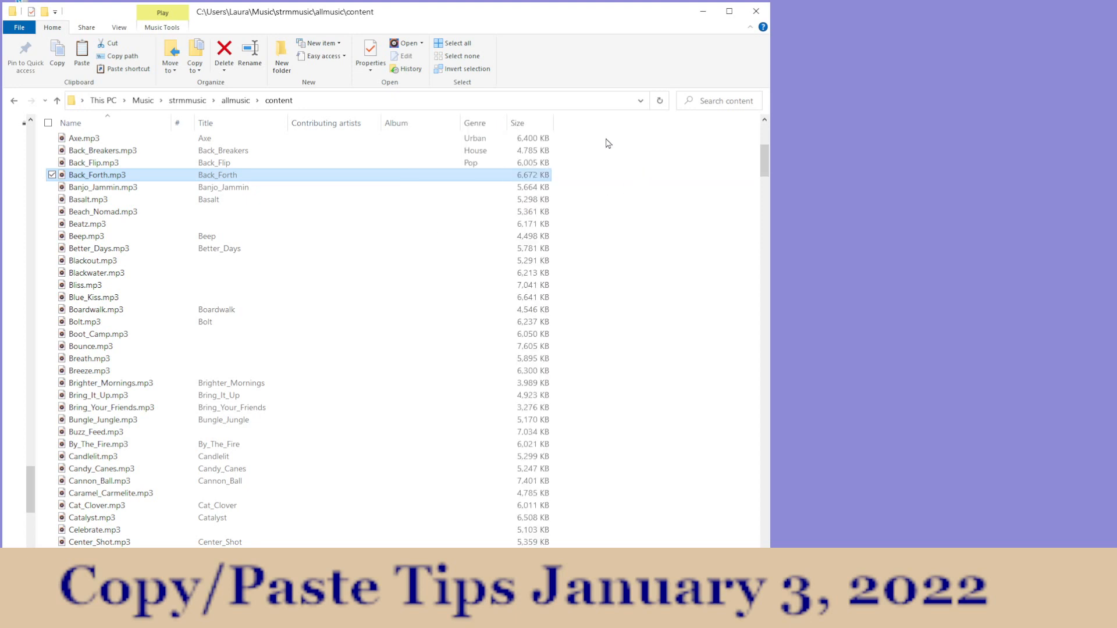
Step: Hide the # and Contributing artists columns from the content folder's file list
{"action": "right_click", "coordinate": [607, 121]}
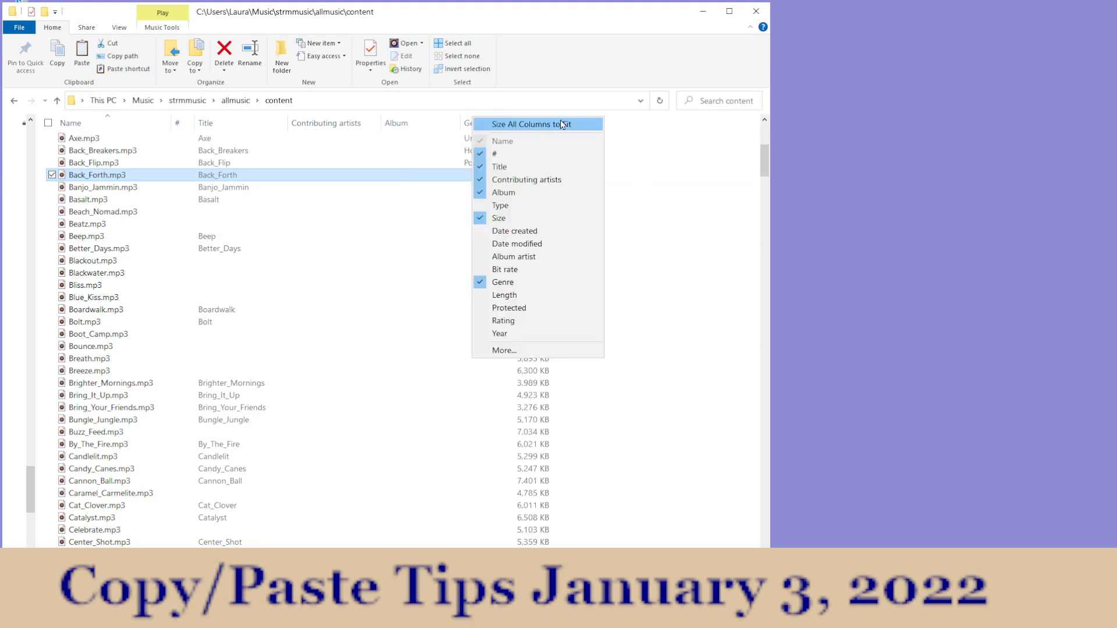
{"action": "left_click", "coordinate": [497, 156]}
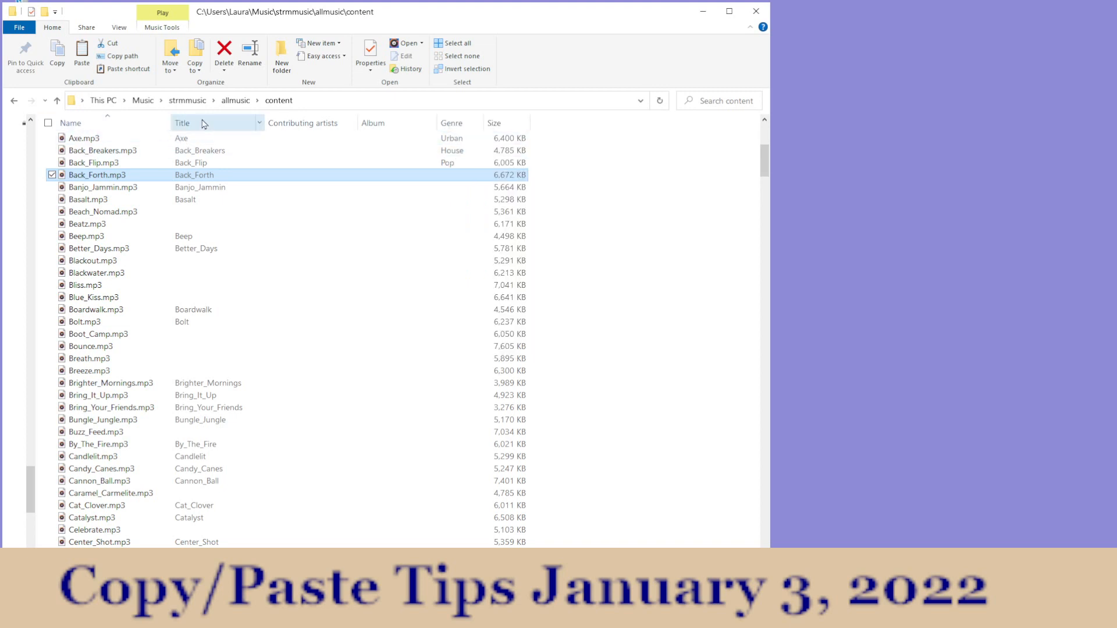
{"action": "right_click", "coordinate": [574, 126]}
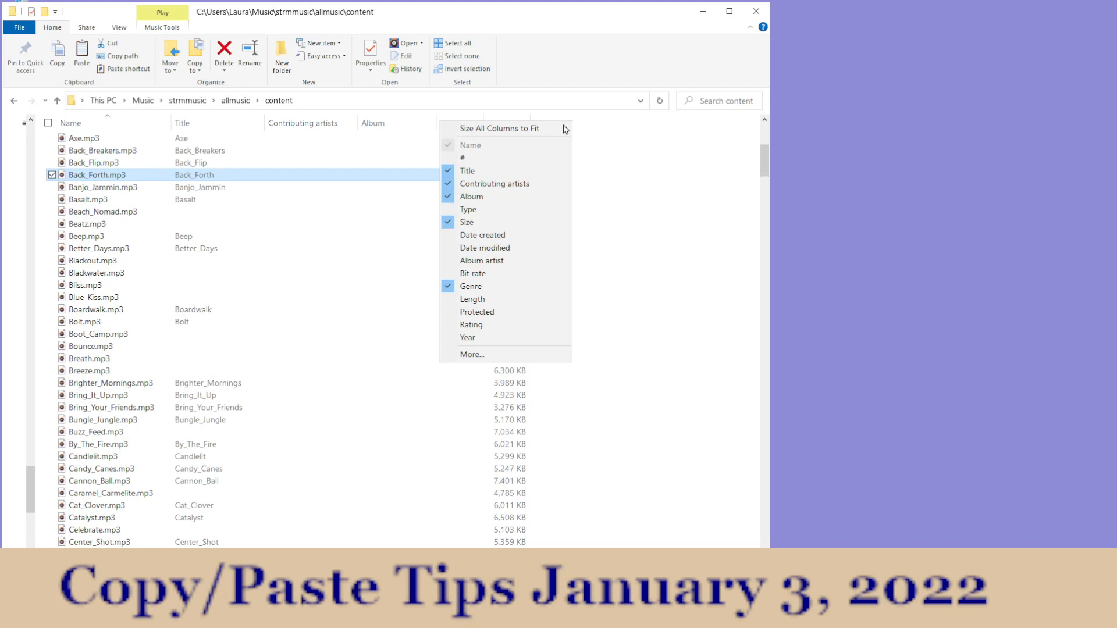
{"action": "left_click", "coordinate": [445, 185]}
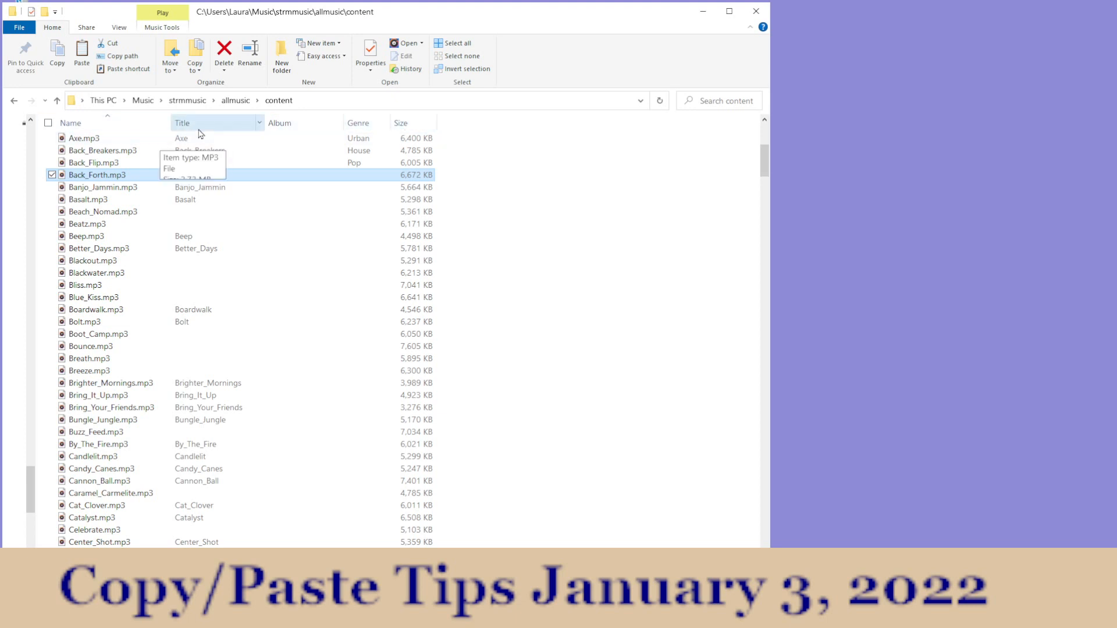
Step: Remove the Album and Size columns from the content folder's file list
{"action": "right_click", "coordinate": [504, 124]}
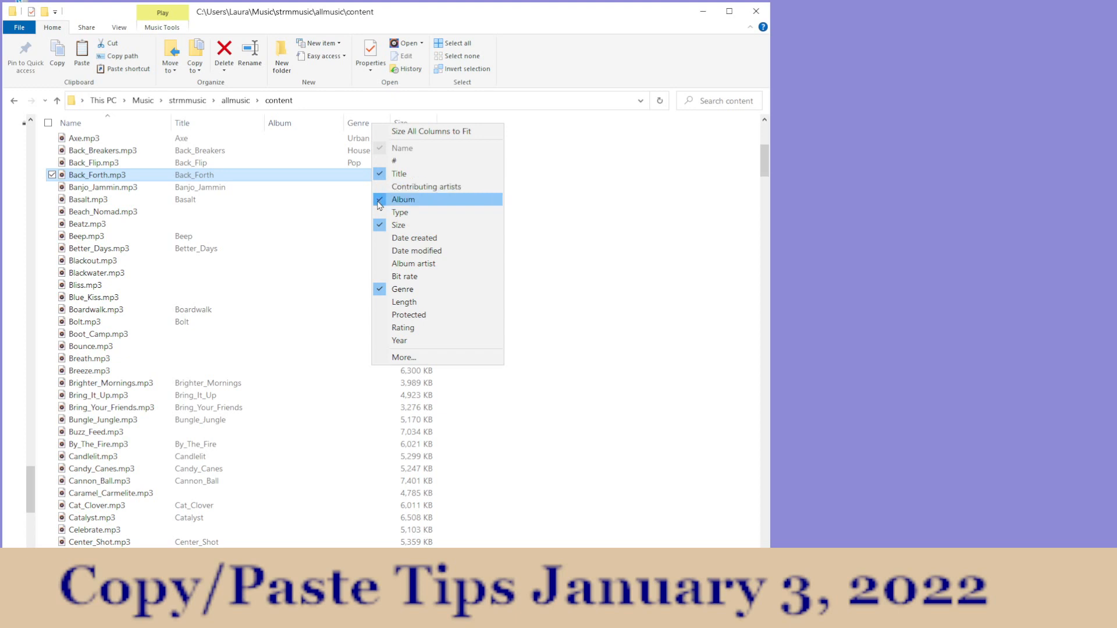
{"action": "left_click", "coordinate": [412, 200]}
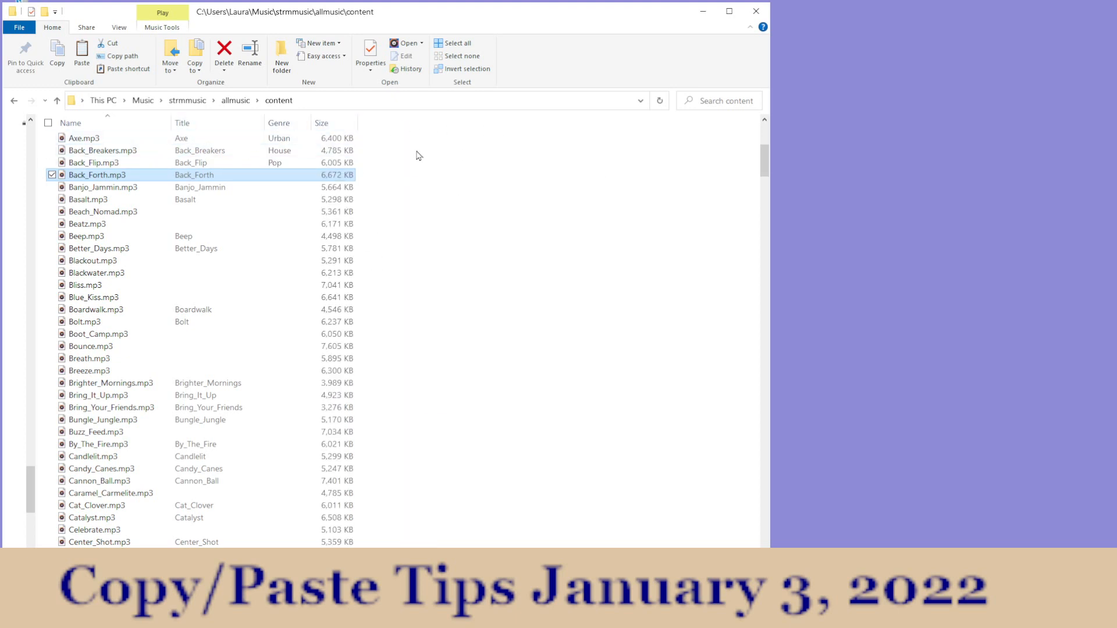
{"action": "right_click", "coordinate": [277, 122]}
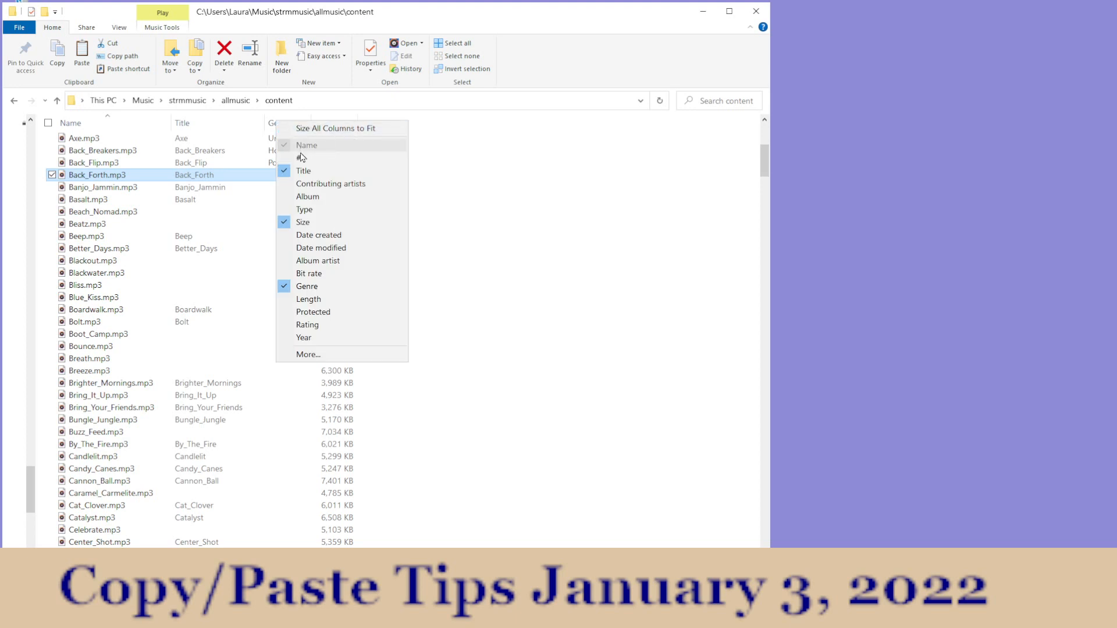
{"action": "left_click", "coordinate": [297, 227]}
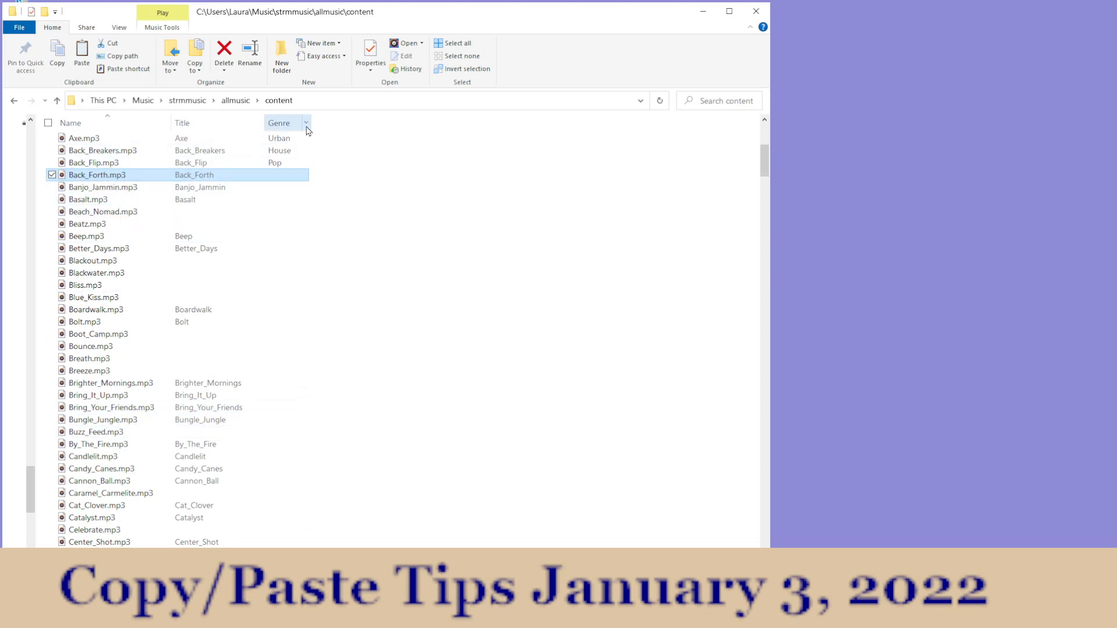
Step: View the general properties of Back_Forth.mp3 and close them again
{"action": "left_click", "coordinate": [371, 50]}
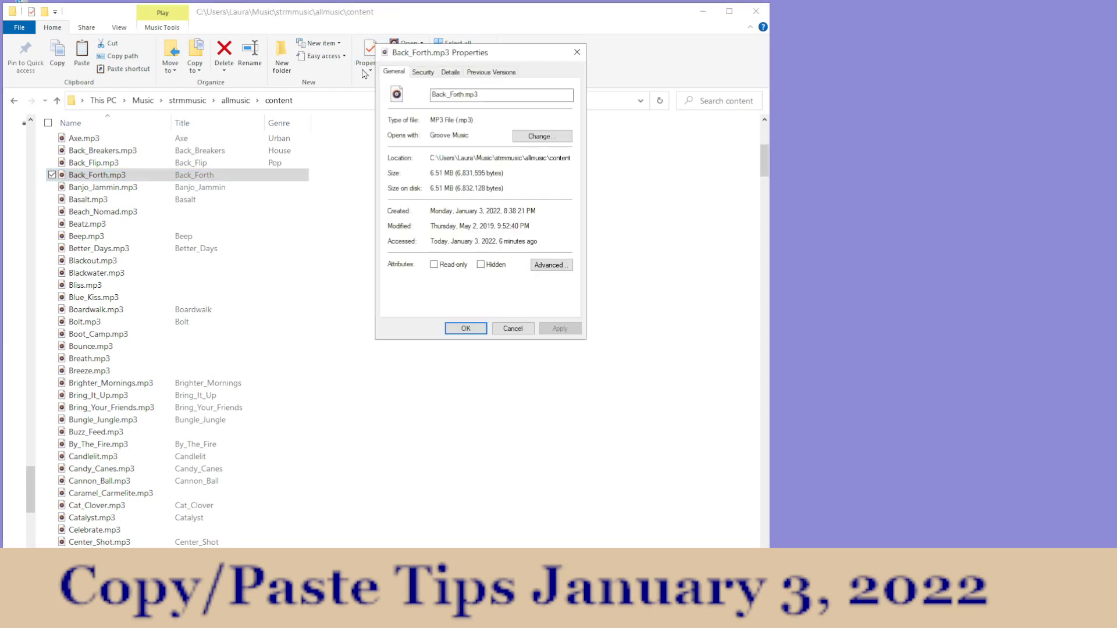
{"action": "left_click_drag", "start_coordinate": [459, 57], "coordinate": [445, 171]}
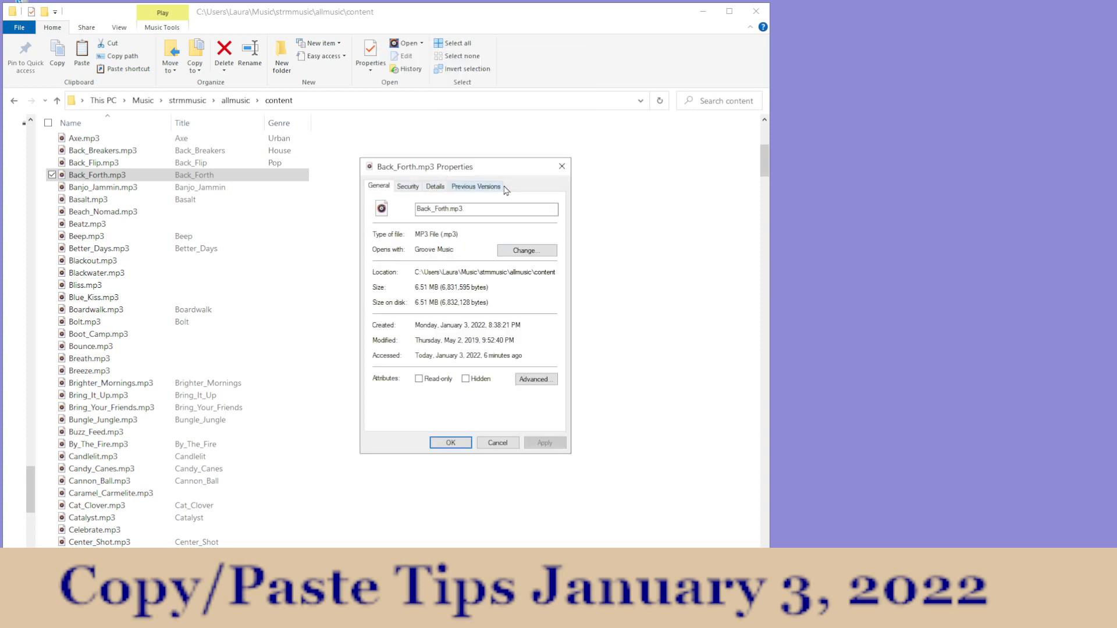
{"action": "left_click", "coordinate": [561, 168]}
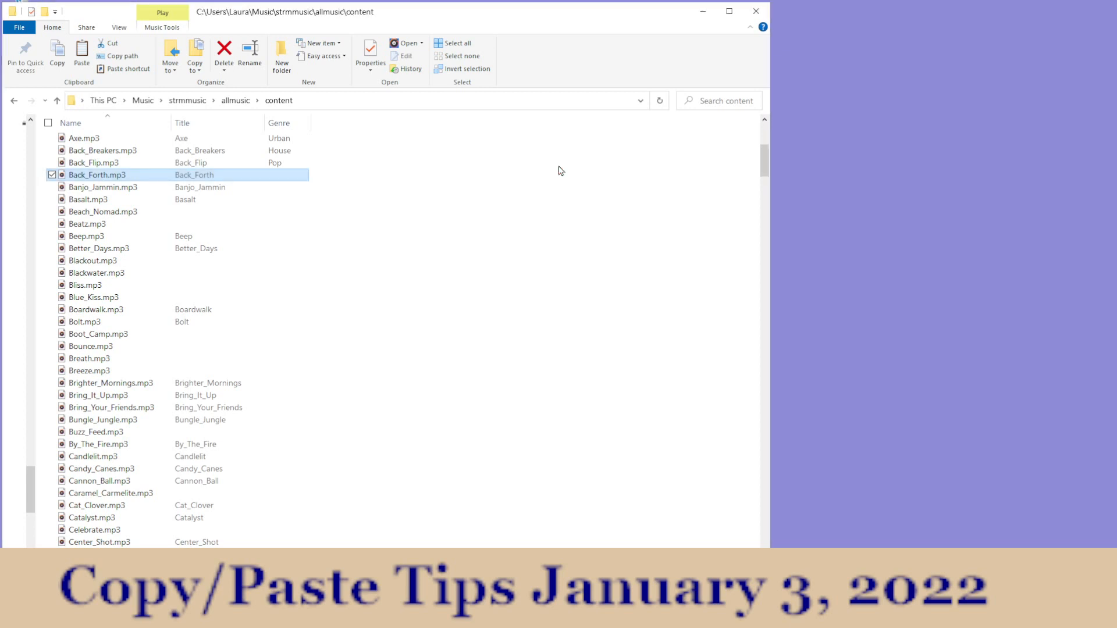
Step: Reopen the properties of Back_Forth.mp3 and place the dialog beside the folder window so the file list stays uncovered
{"action": "right_click", "coordinate": [99, 177]}
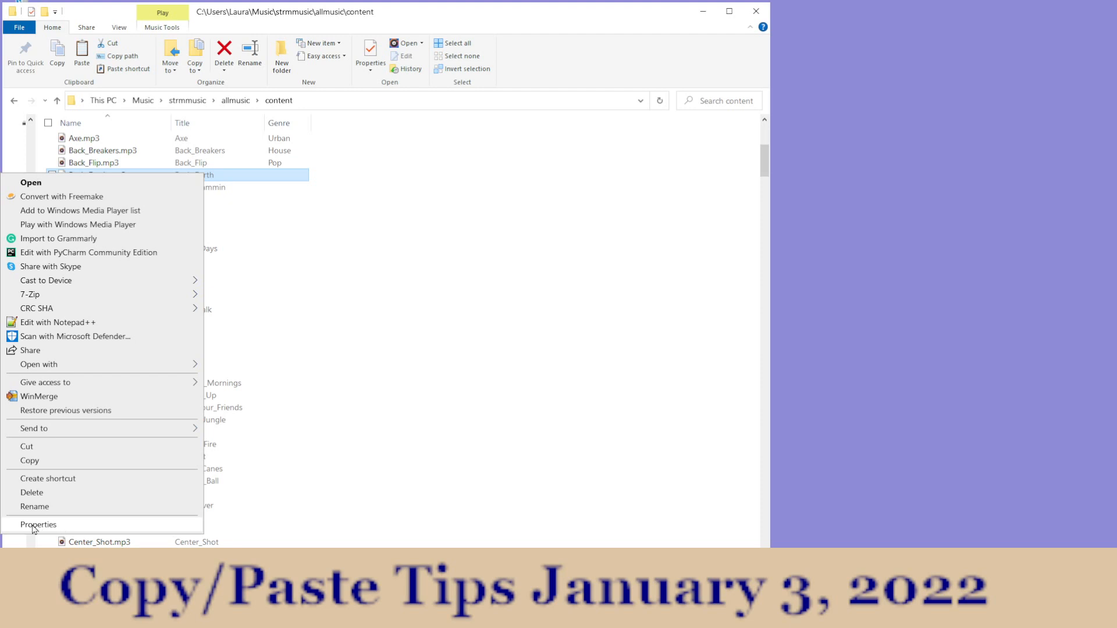
{"action": "left_click", "coordinate": [90, 526]}
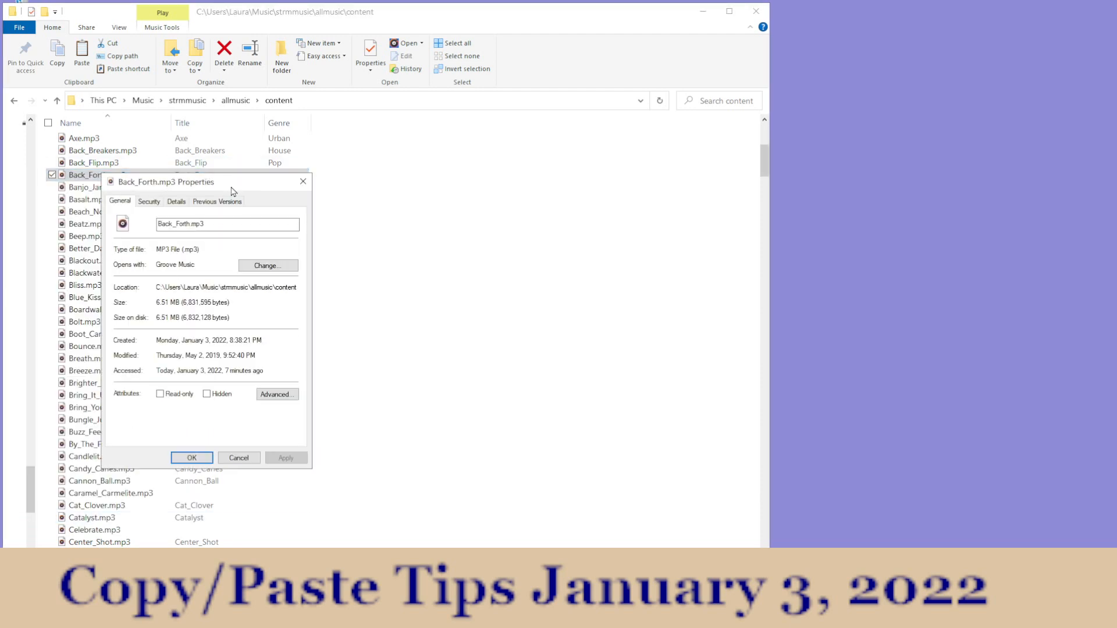
{"action": "left_click_drag", "start_coordinate": [240, 188], "coordinate": [520, 173]}
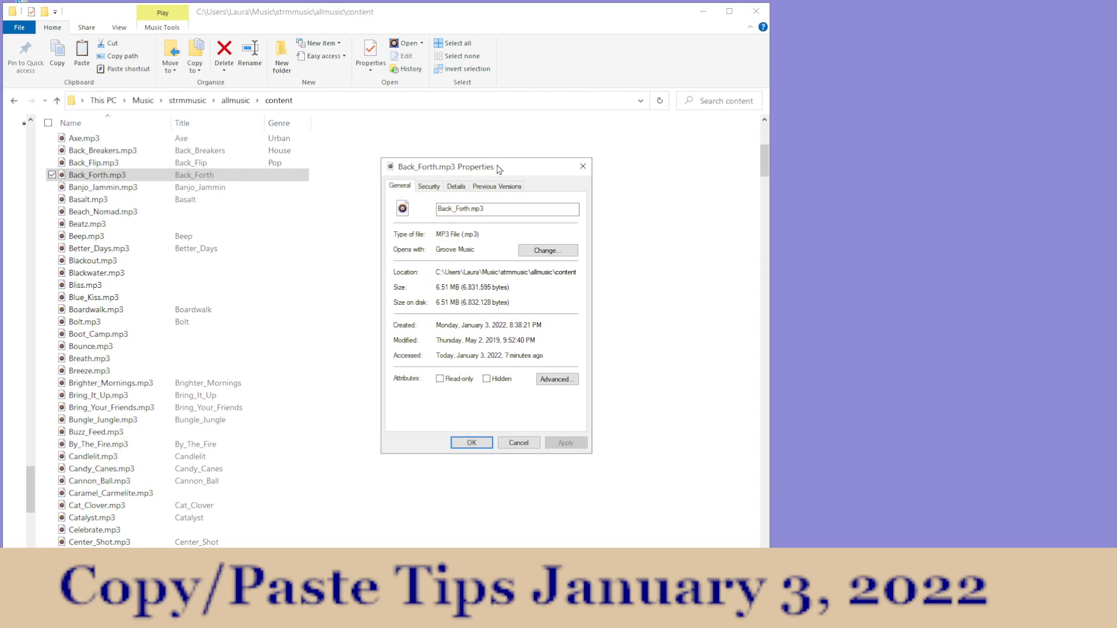
{"action": "left_click_drag", "start_coordinate": [501, 173], "coordinate": [918, 123]}
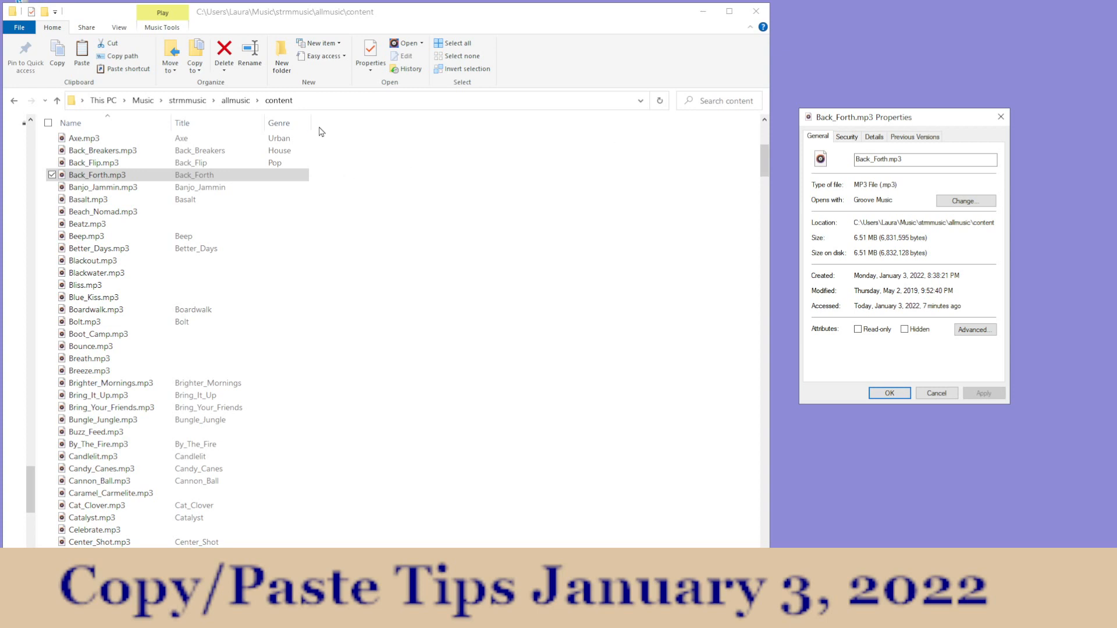
Step: Show the detailed properties of Back_Forth.mp3 and check them against the list of columns available for the content folder
{"action": "right_click", "coordinate": [363, 126]}
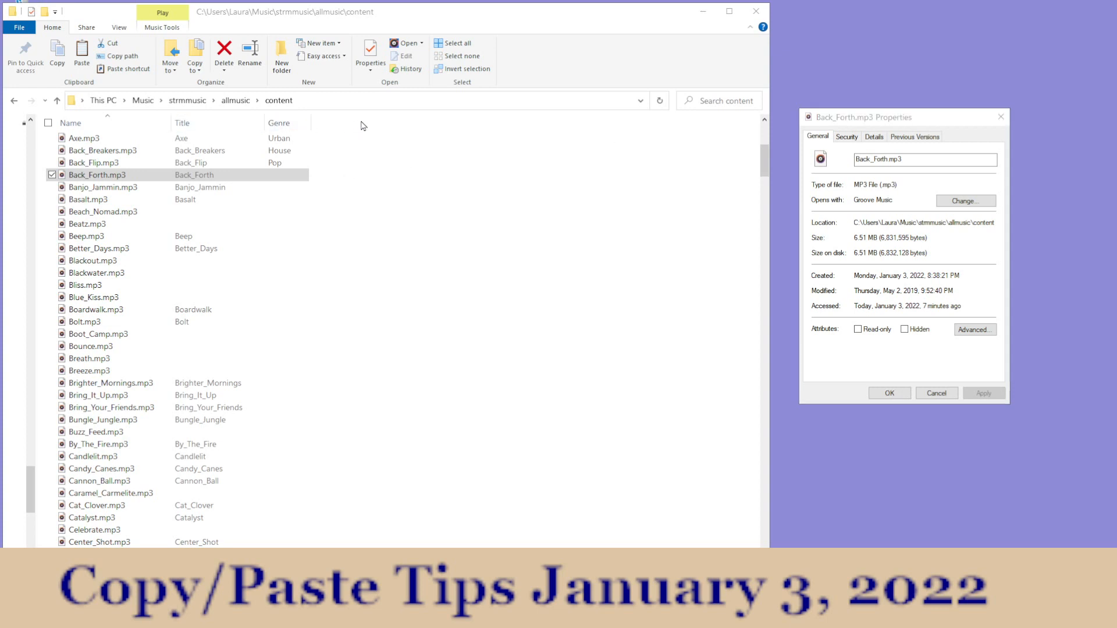
{"action": "right_click", "coordinate": [737, 122]}
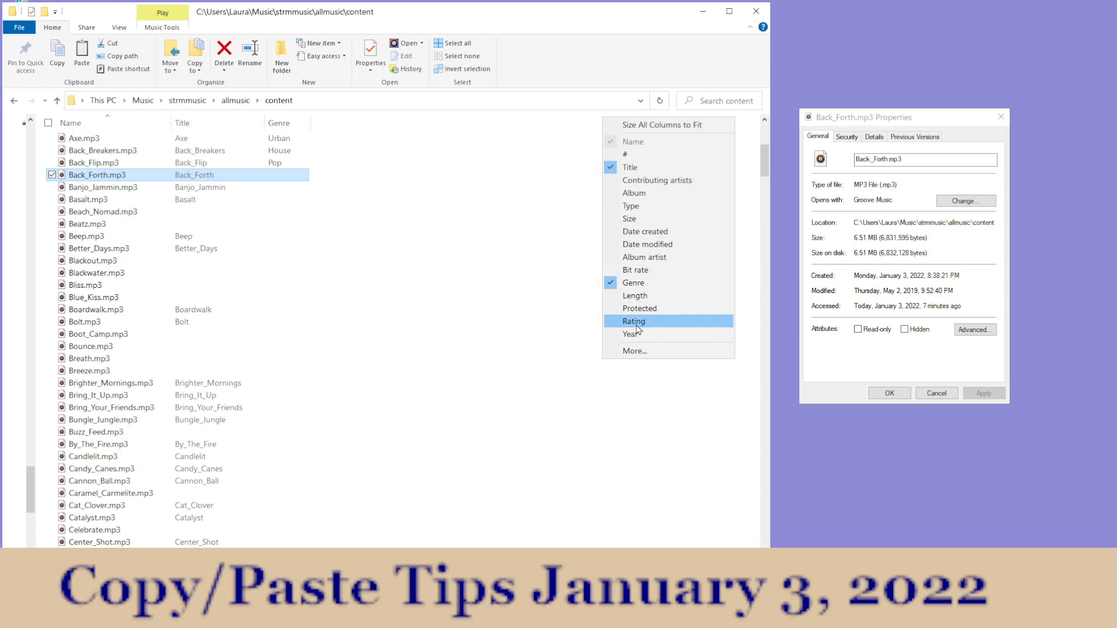
{"action": "left_click", "coordinate": [875, 139]}
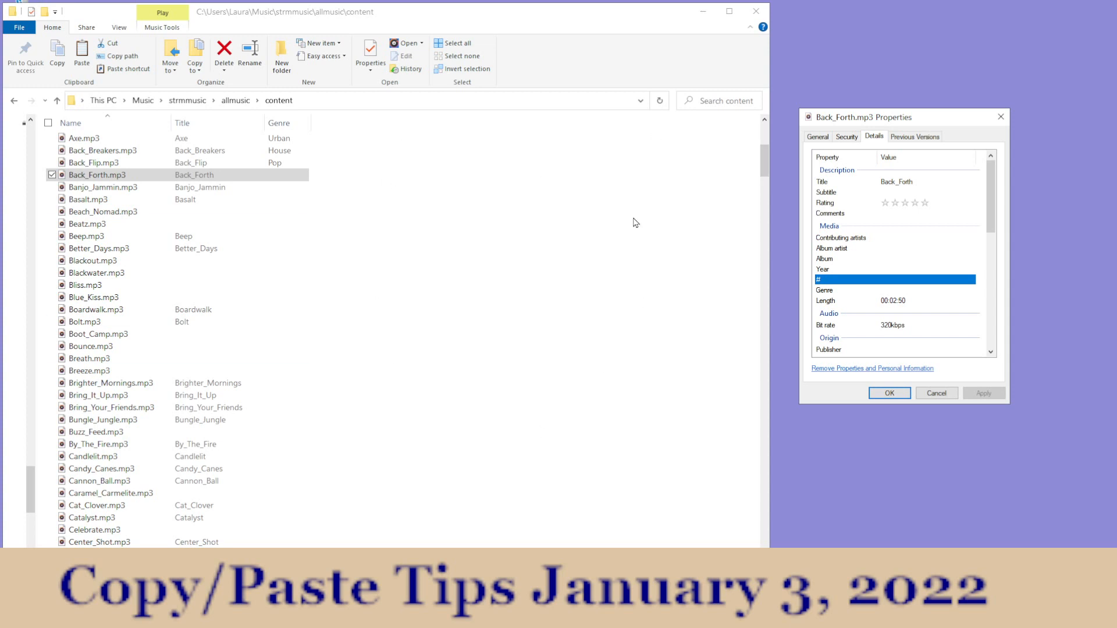
{"action": "right_click", "coordinate": [650, 123]}
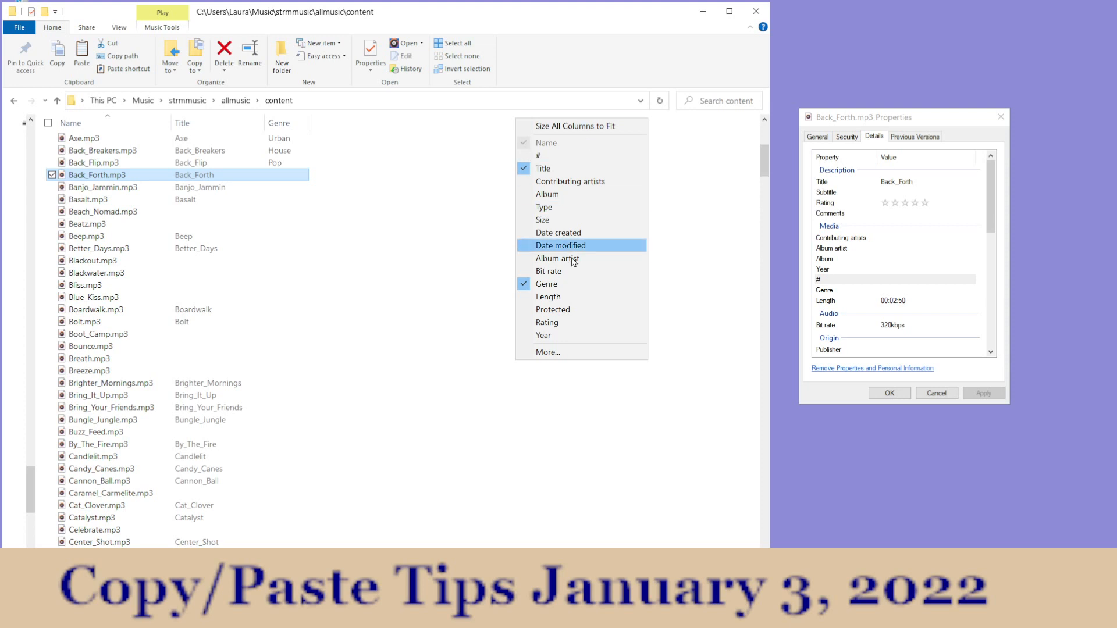
{"action": "left_click", "coordinate": [910, 454]}
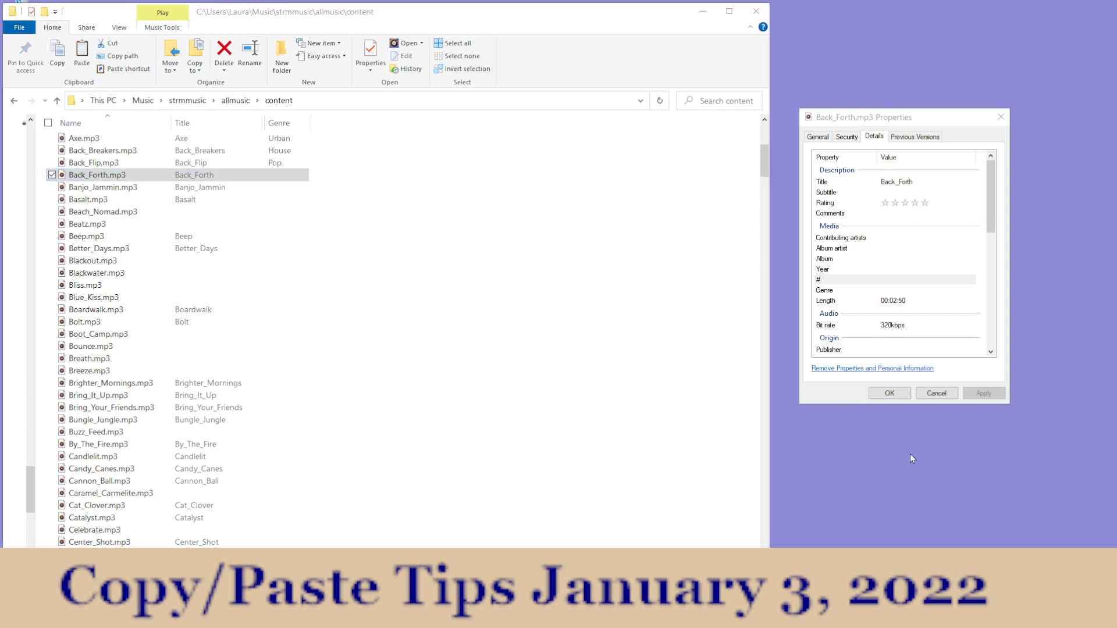
{"action": "right_click", "coordinate": [546, 121]}
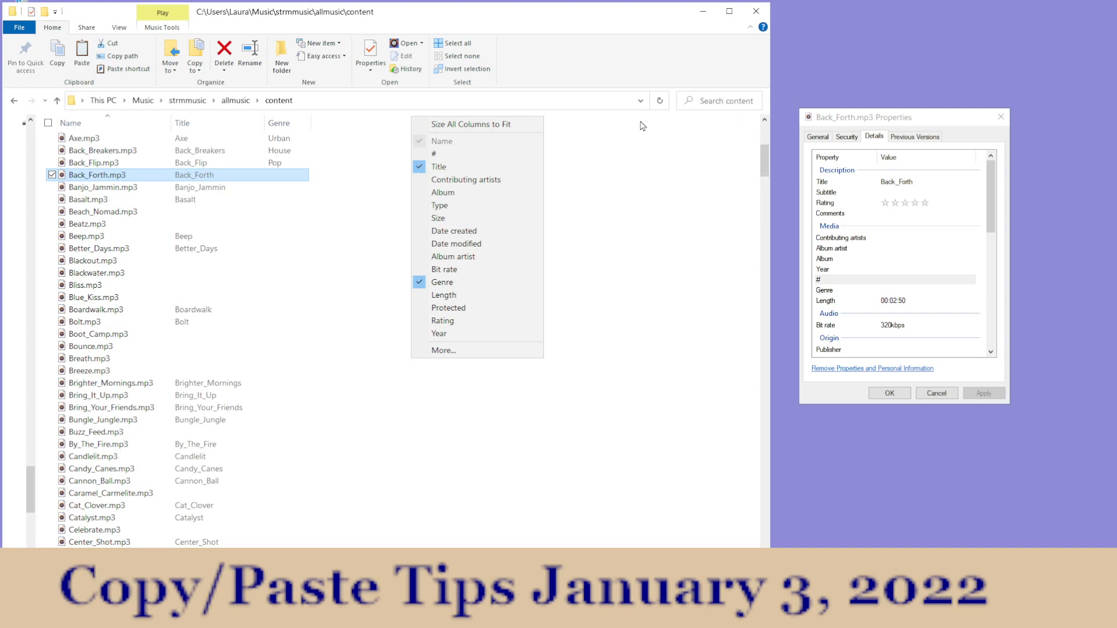
Step: Examine Back_Forth.mp3's detail properties from Description down to the File group, with the list of available columns shown beside them
{"action": "right_click", "coordinate": [741, 123]}
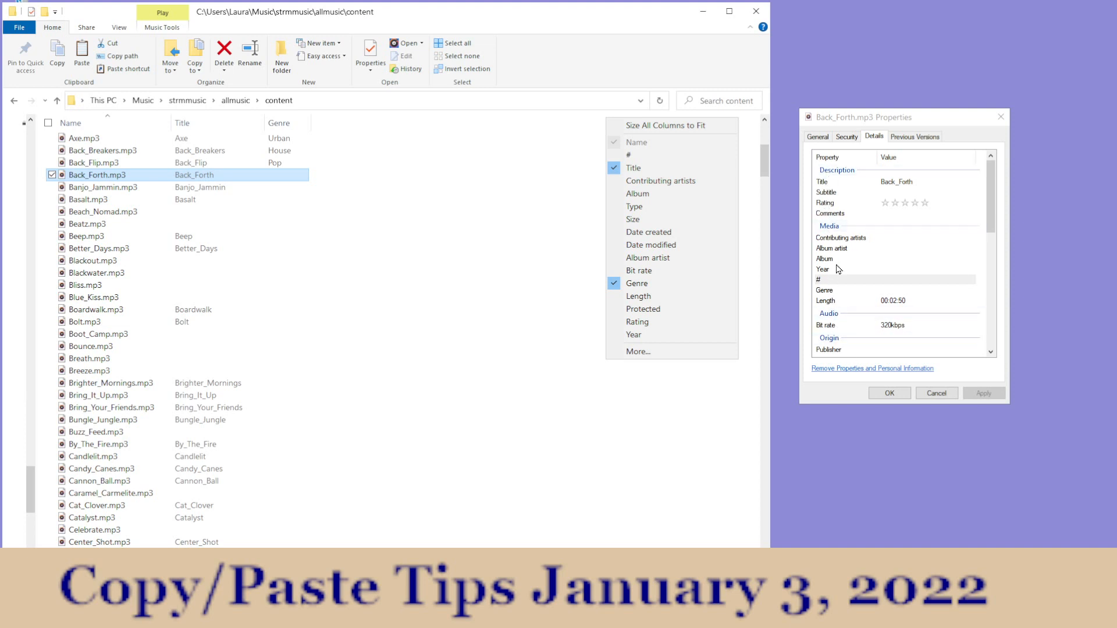
{"action": "scroll", "coordinate": [853, 308], "scroll_direction": "down", "scroll_amount": 2}
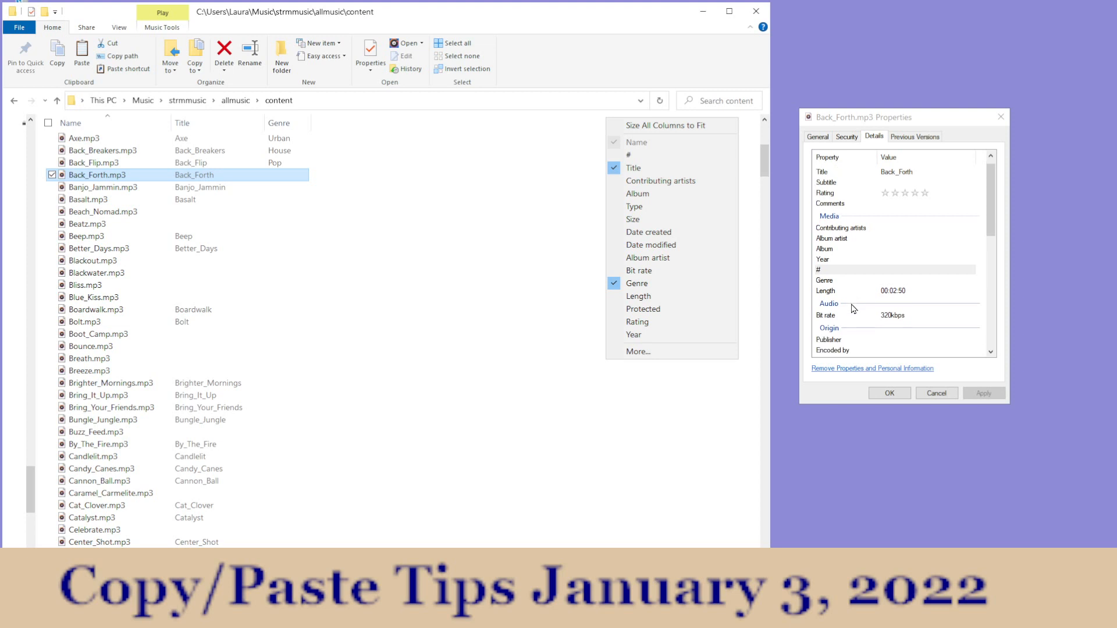
{"action": "scroll", "coordinate": [853, 309], "scroll_direction": "down", "scroll_amount": 2}
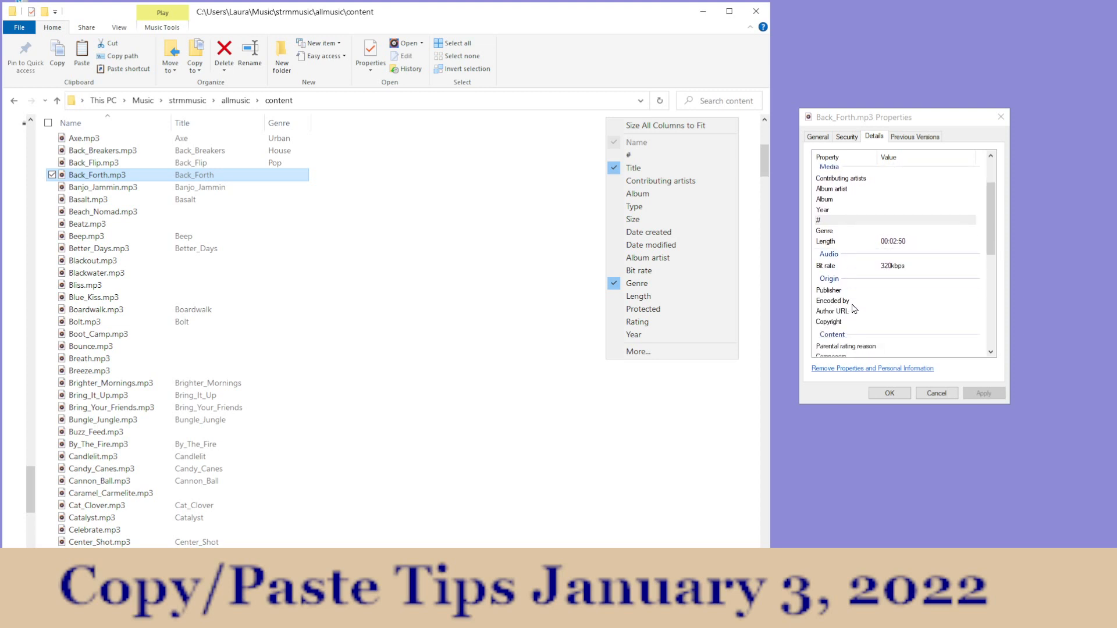
{"action": "scroll", "coordinate": [894, 310], "scroll_direction": "down", "scroll_amount": 2}
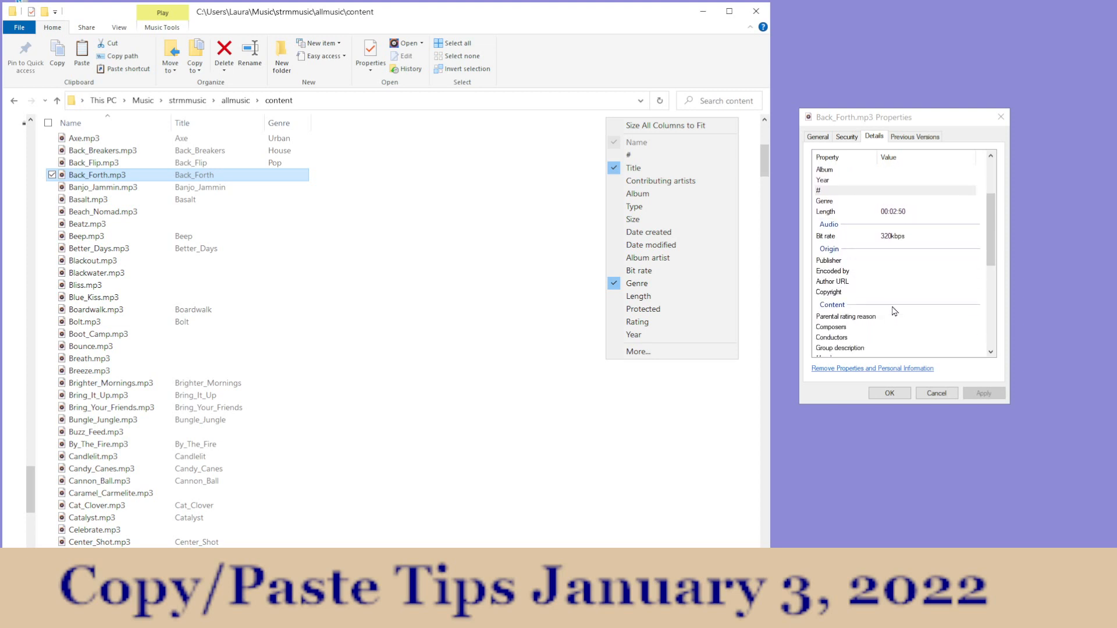
{"action": "scroll", "coordinate": [896, 311], "scroll_direction": "down", "scroll_amount": 2}
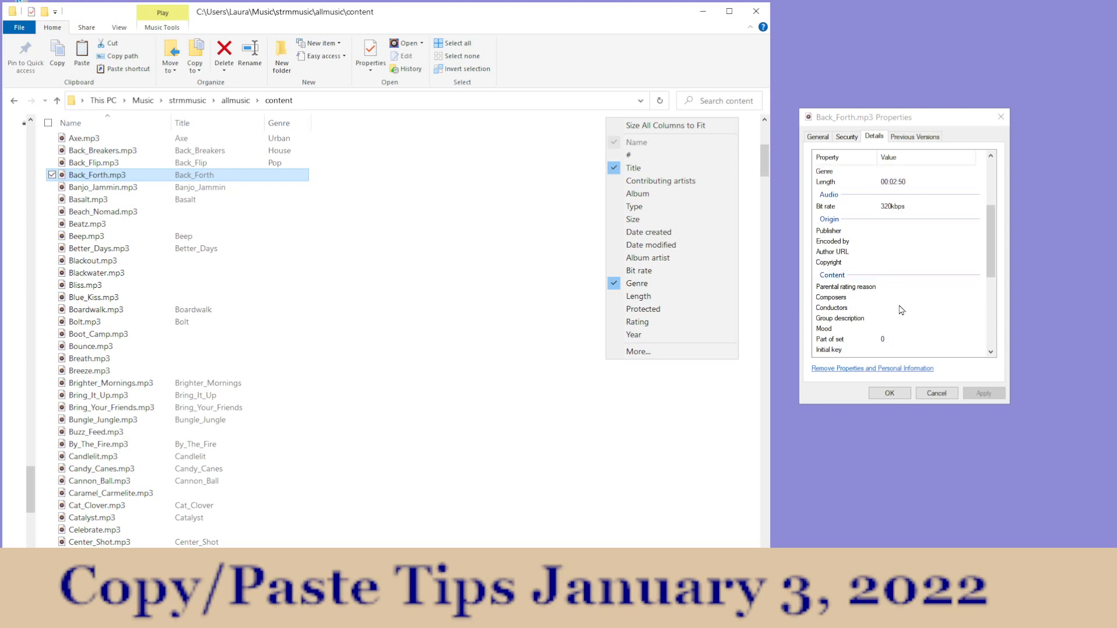
{"action": "scroll", "coordinate": [903, 310], "scroll_direction": "down", "scroll_amount": 1}
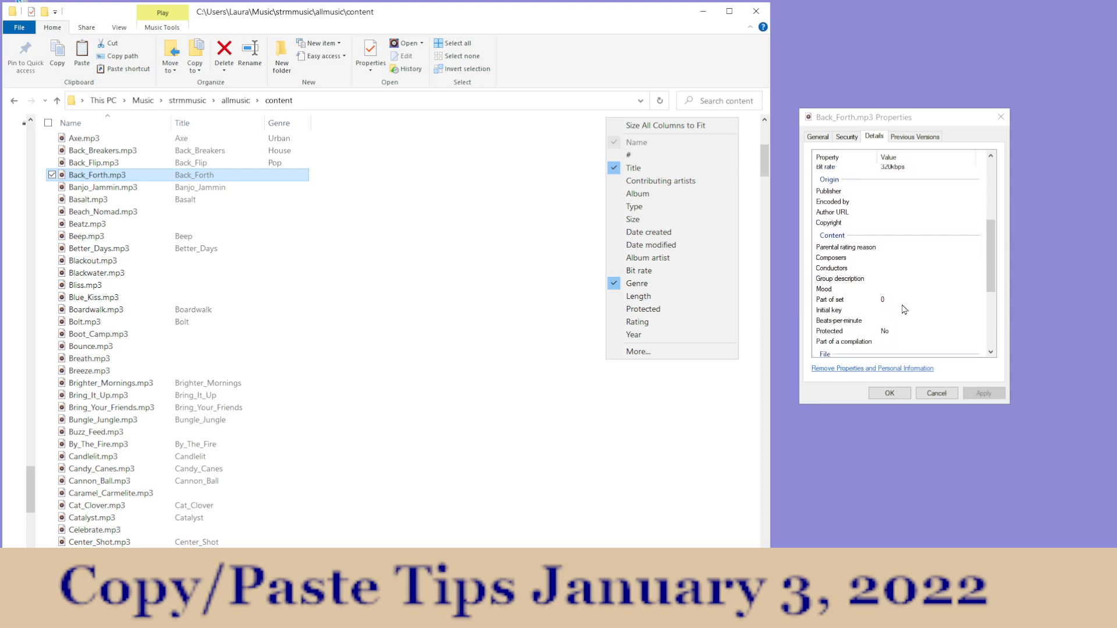
{"action": "scroll", "coordinate": [904, 309], "scroll_direction": "down", "scroll_amount": 1}
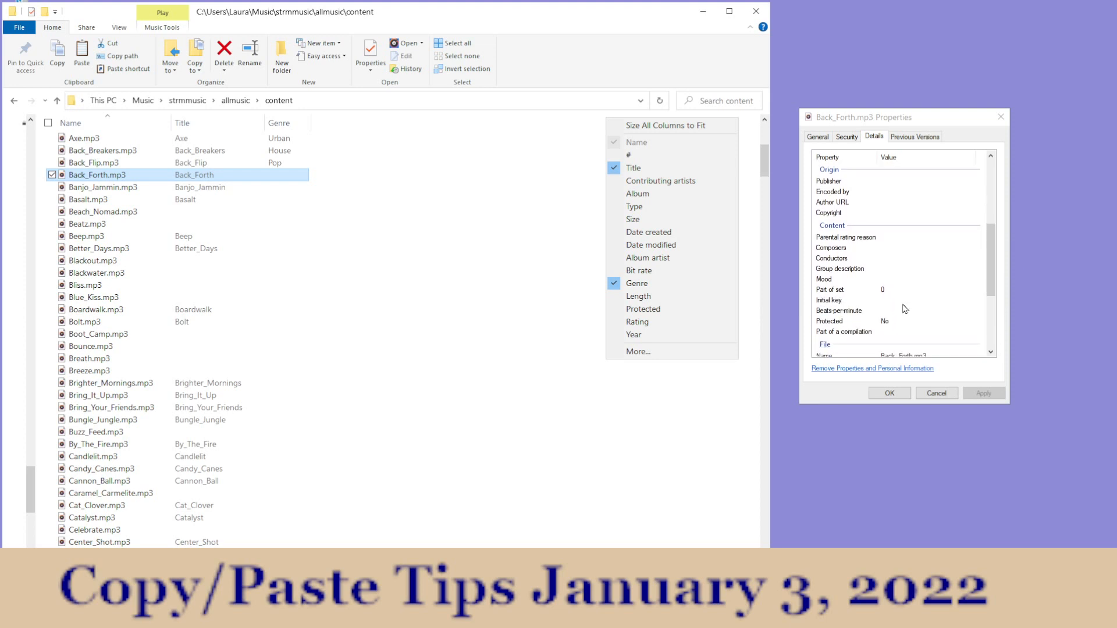
{"action": "scroll", "coordinate": [904, 308], "scroll_direction": "down", "scroll_amount": 1}
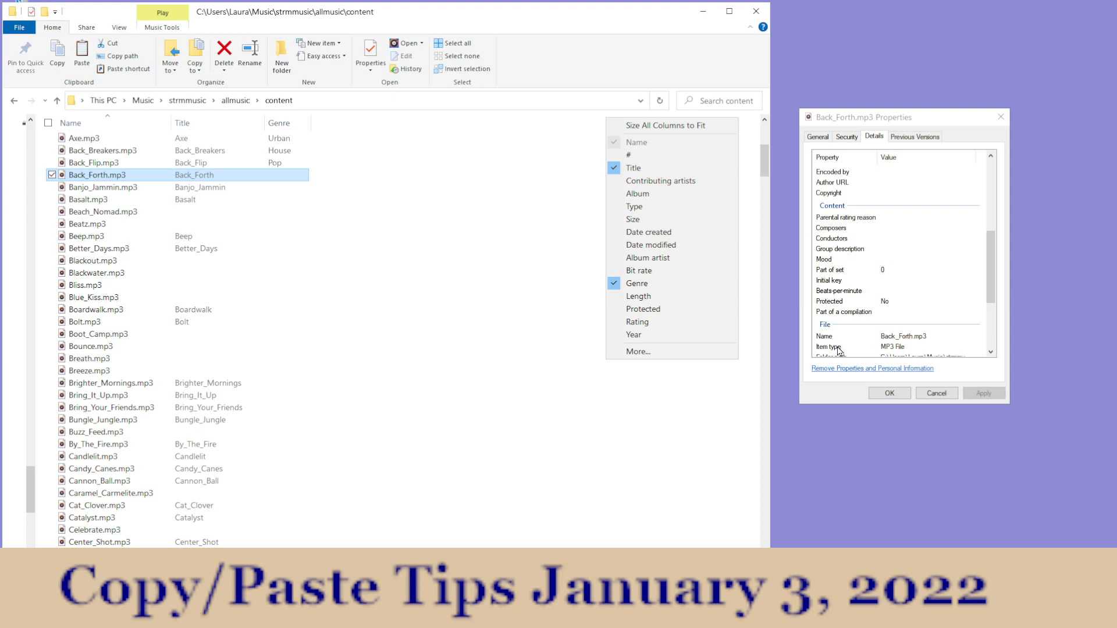
Step: Temporarily show the Type column in the content folder's file list to compare it with Back_Forth.mp3's details, and hide it again
{"action": "left_click", "coordinate": [640, 208]}
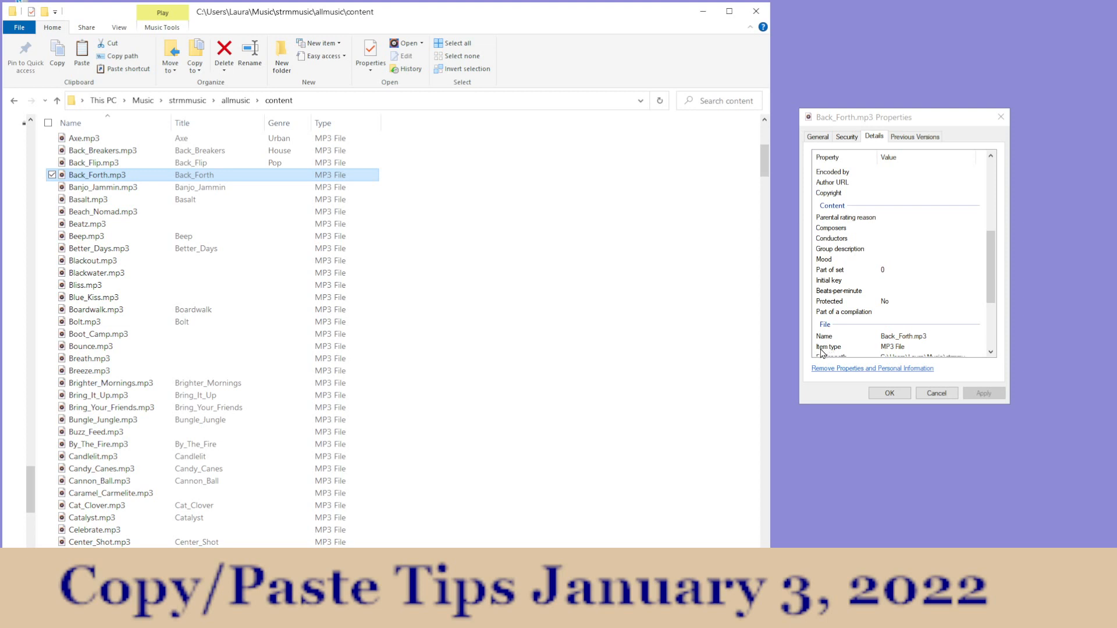
{"action": "scroll", "coordinate": [855, 336], "scroll_direction": "down", "scroll_amount": 1}
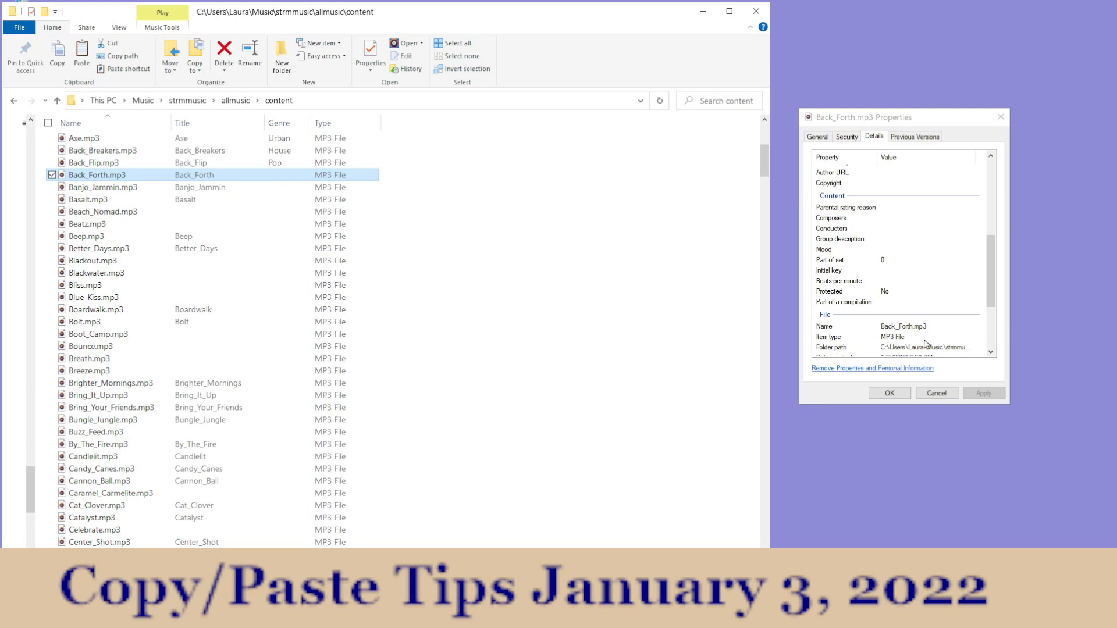
{"action": "scroll", "coordinate": [926, 344], "scroll_direction": "up", "scroll_amount": 2}
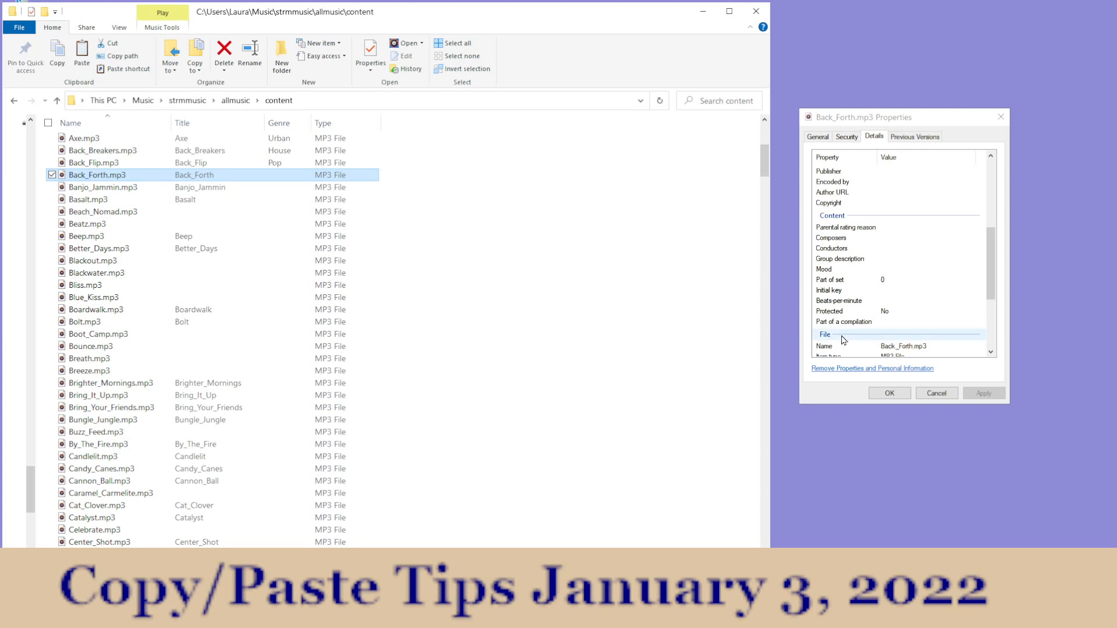
{"action": "scroll", "coordinate": [848, 329], "scroll_direction": "up", "scroll_amount": 1}
{"action": "scroll", "coordinate": [849, 320], "scroll_direction": "up", "scroll_amount": 6}
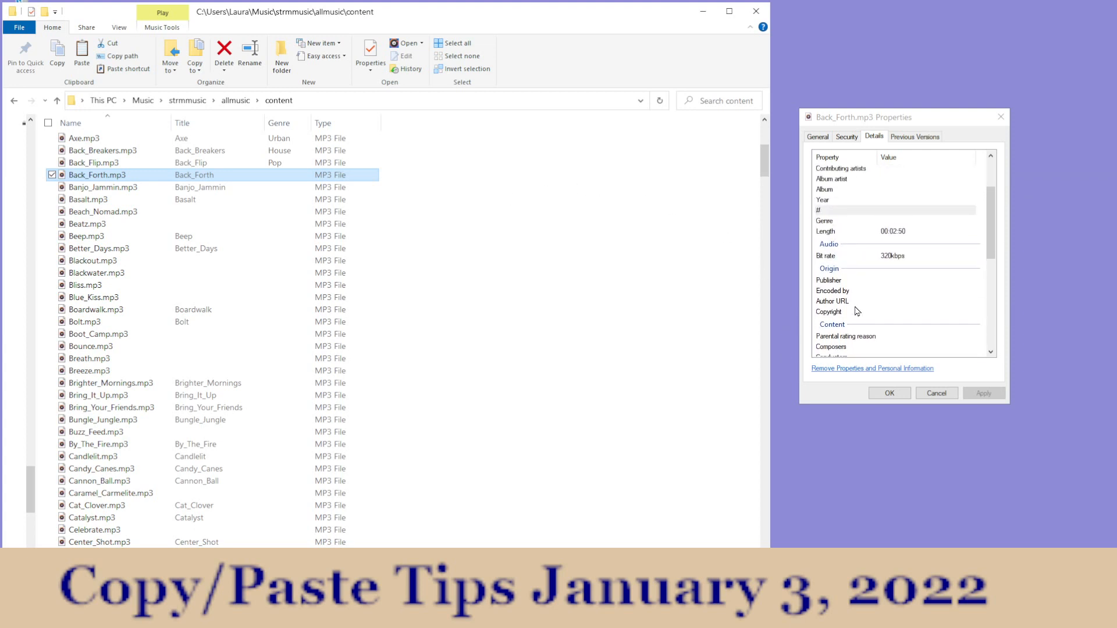
{"action": "scroll", "coordinate": [868, 282], "scroll_direction": "up", "scroll_amount": 1}
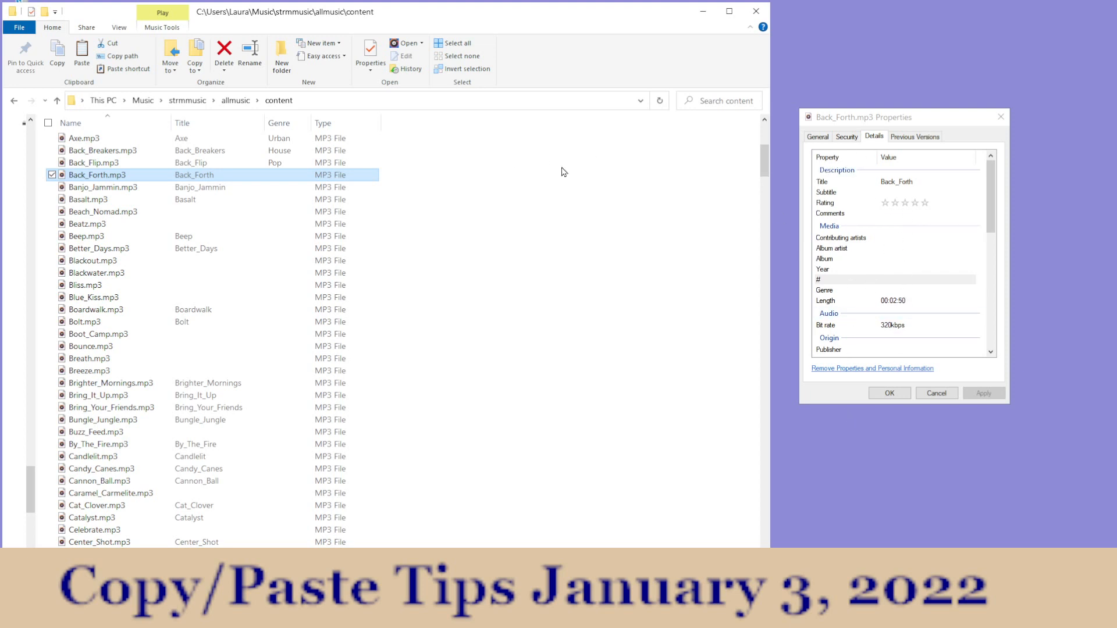
{"action": "right_click", "coordinate": [642, 121]}
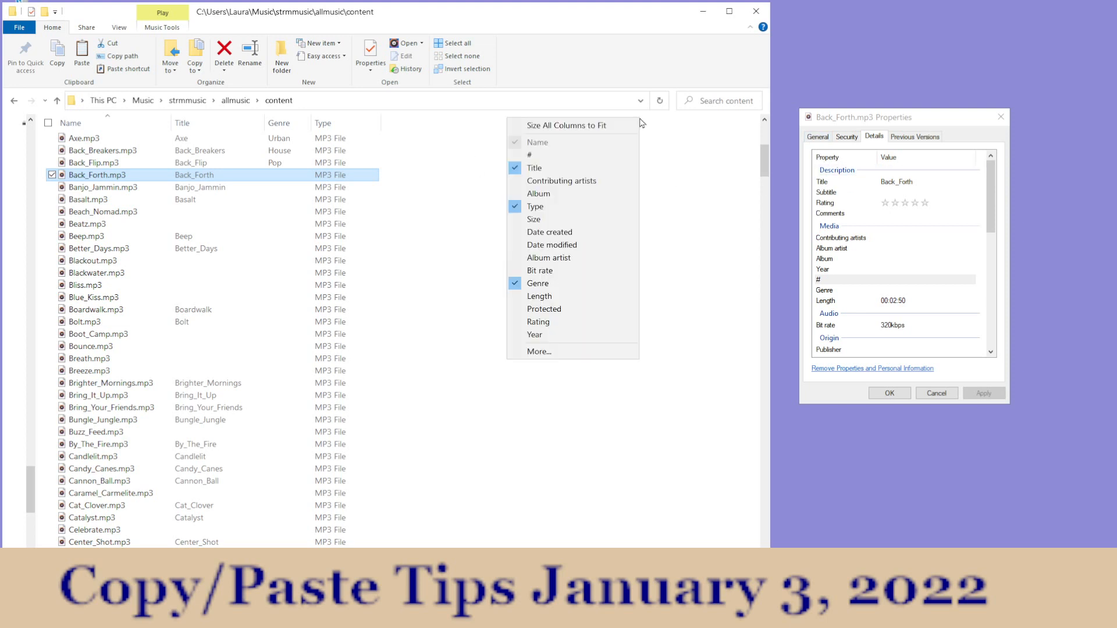
{"action": "left_click", "coordinate": [516, 208]}
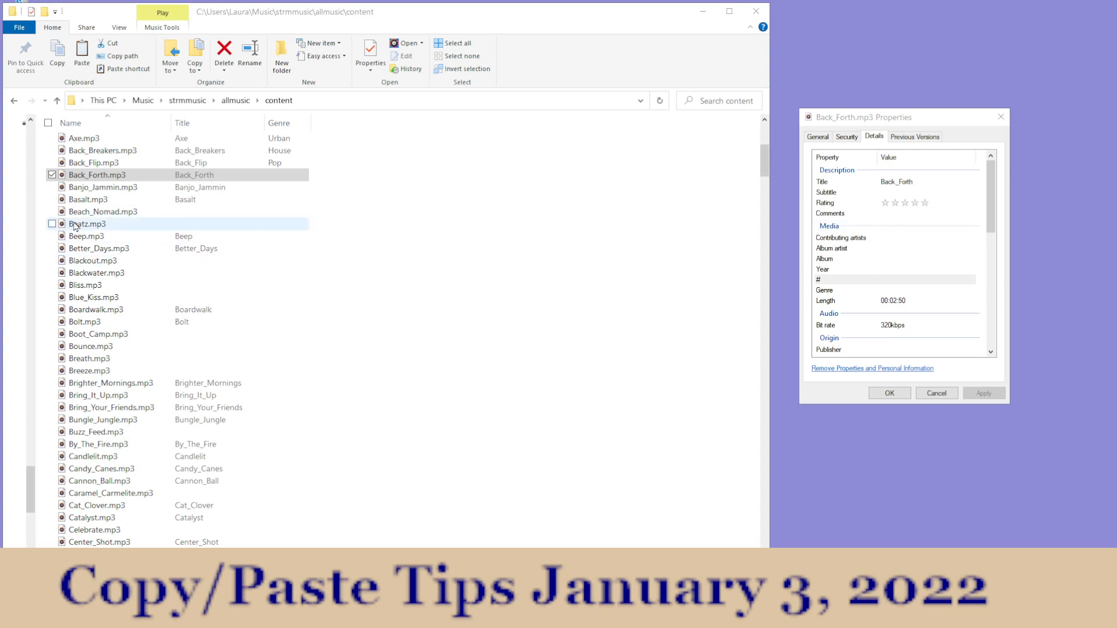
Step: Set the Genre property of Back_Forth.mp3 to Pop and save the change
{"action": "left_click", "coordinate": [98, 181]}
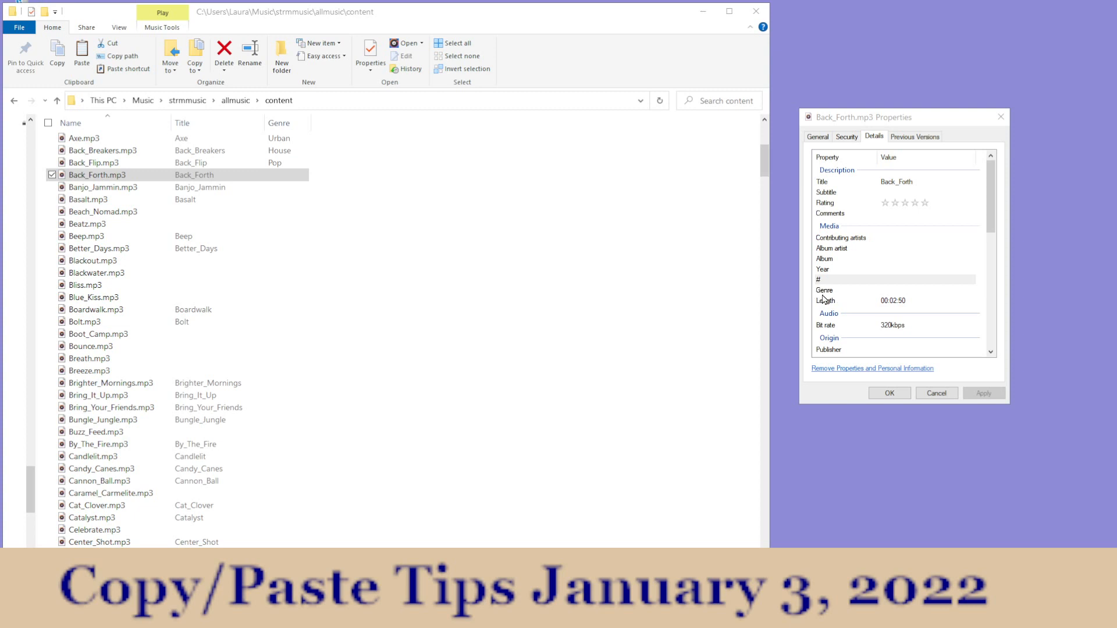
{"action": "left_click", "coordinate": [882, 290]}
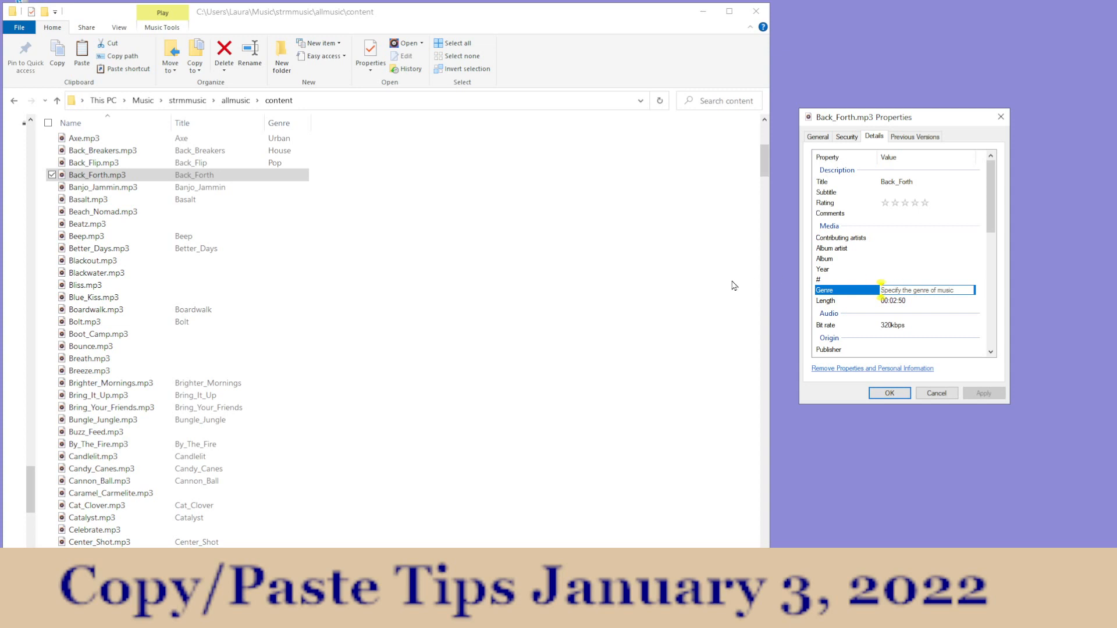
{"action": "type", "text": "Pop;"}
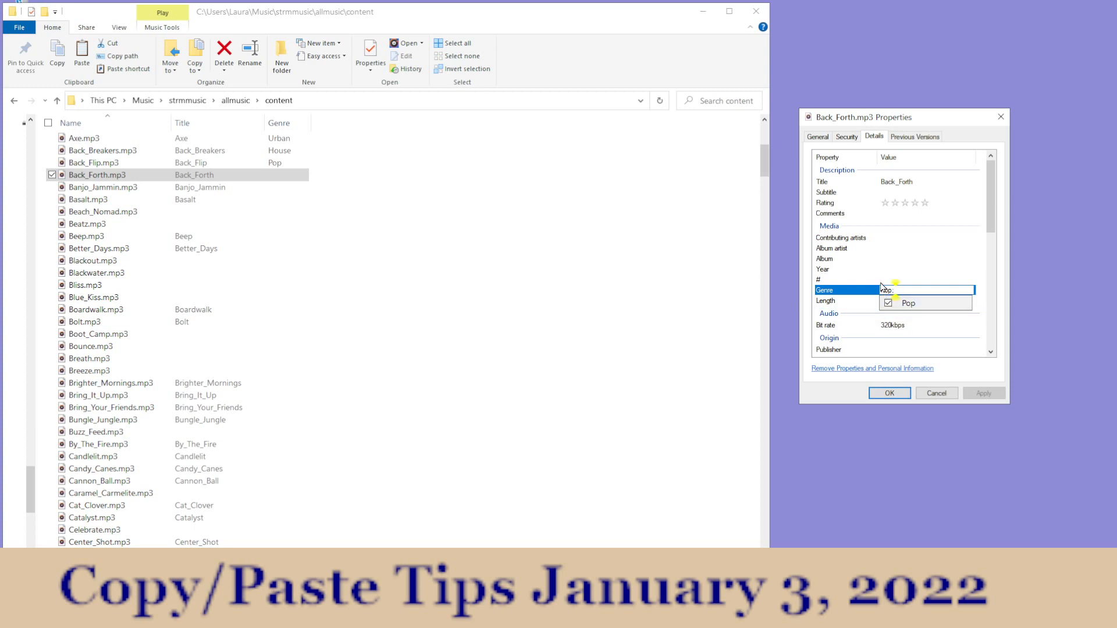
{"action": "left_click", "coordinate": [888, 304]}
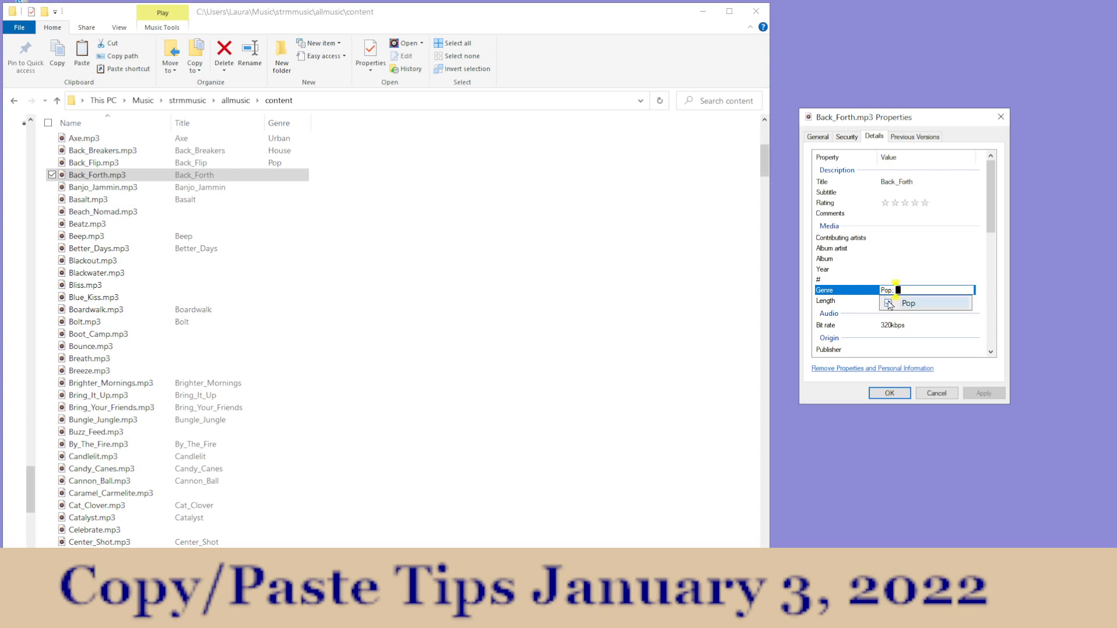
{"action": "left_click", "coordinate": [890, 394]}
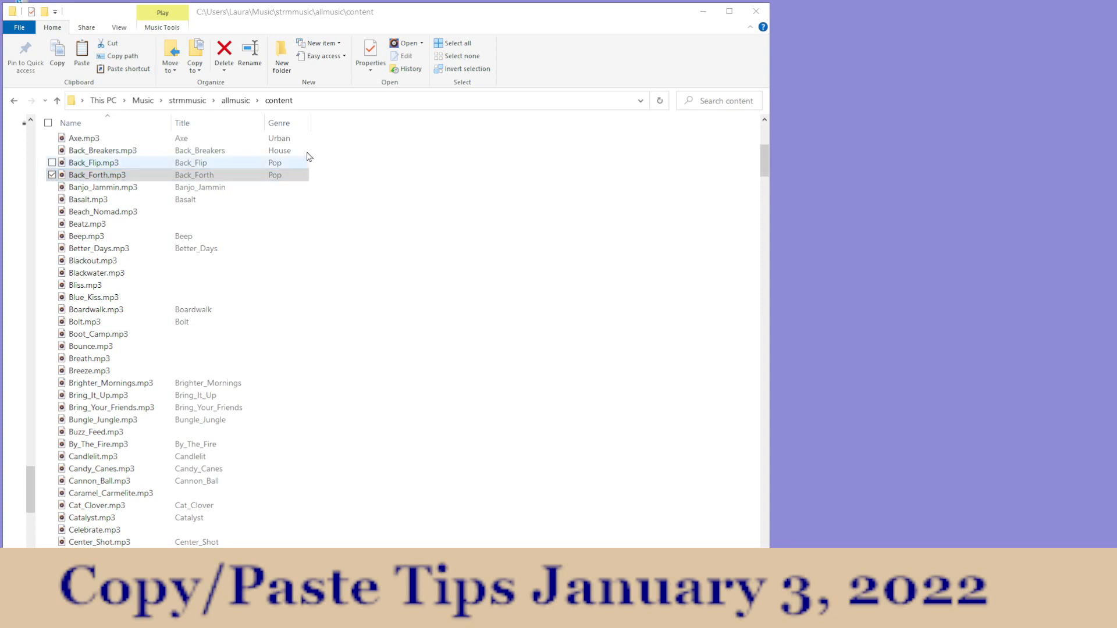
Step: Reopen the properties of Back_Forth.mp3 beside the folder window, inspect the Genre entry in its details, and cancel the dialog
{"action": "left_click", "coordinate": [376, 55]}
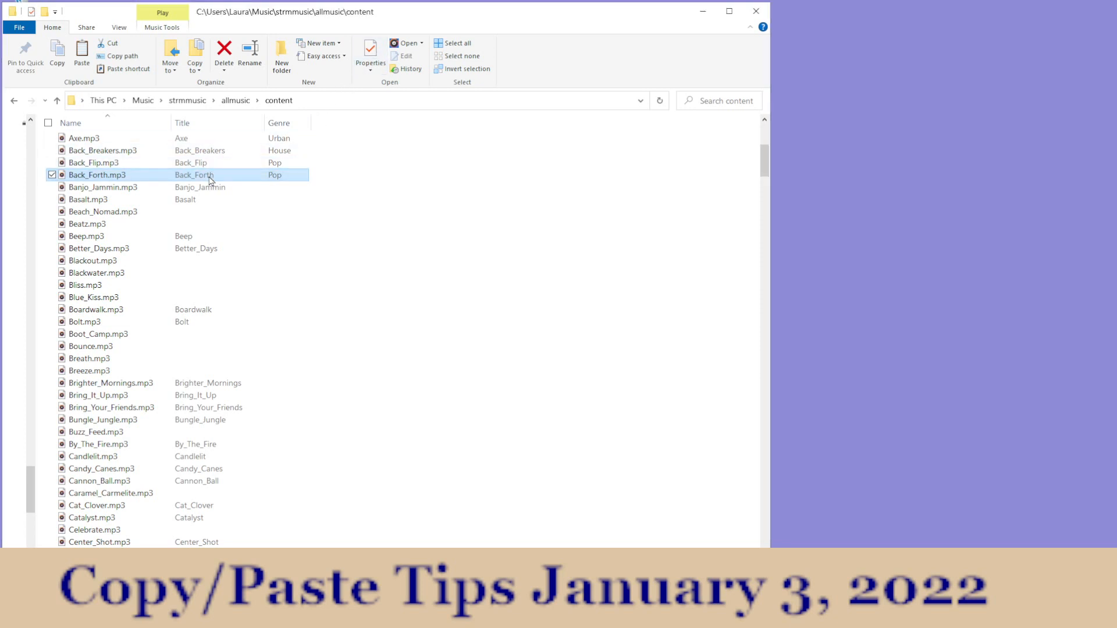
{"action": "left_click", "coordinate": [370, 56]}
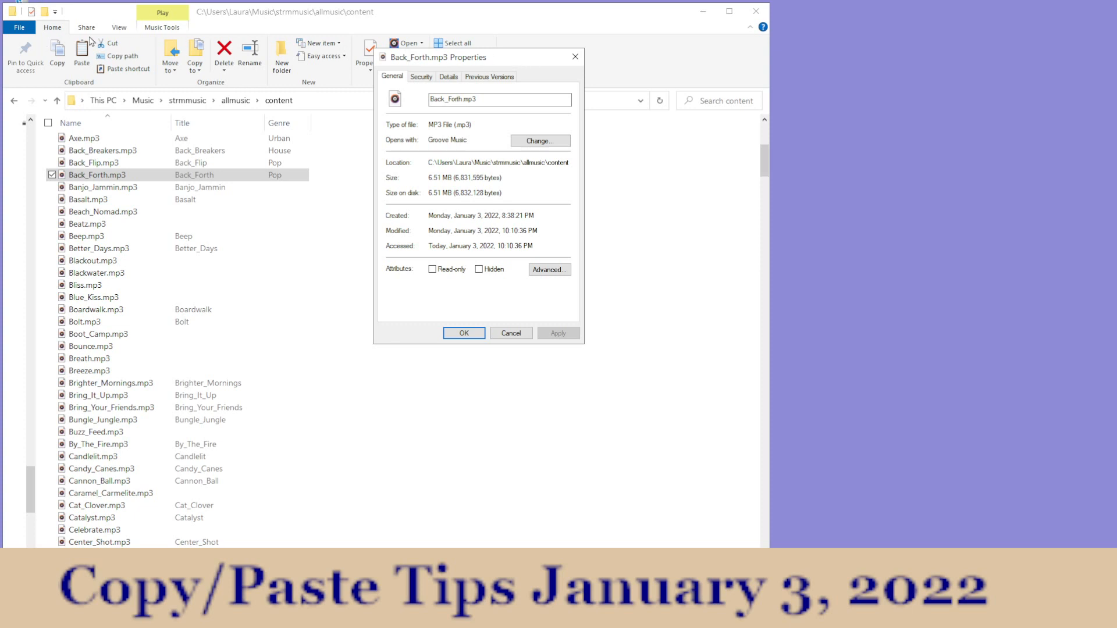
{"action": "left_click_drag", "start_coordinate": [499, 63], "coordinate": [947, 90]}
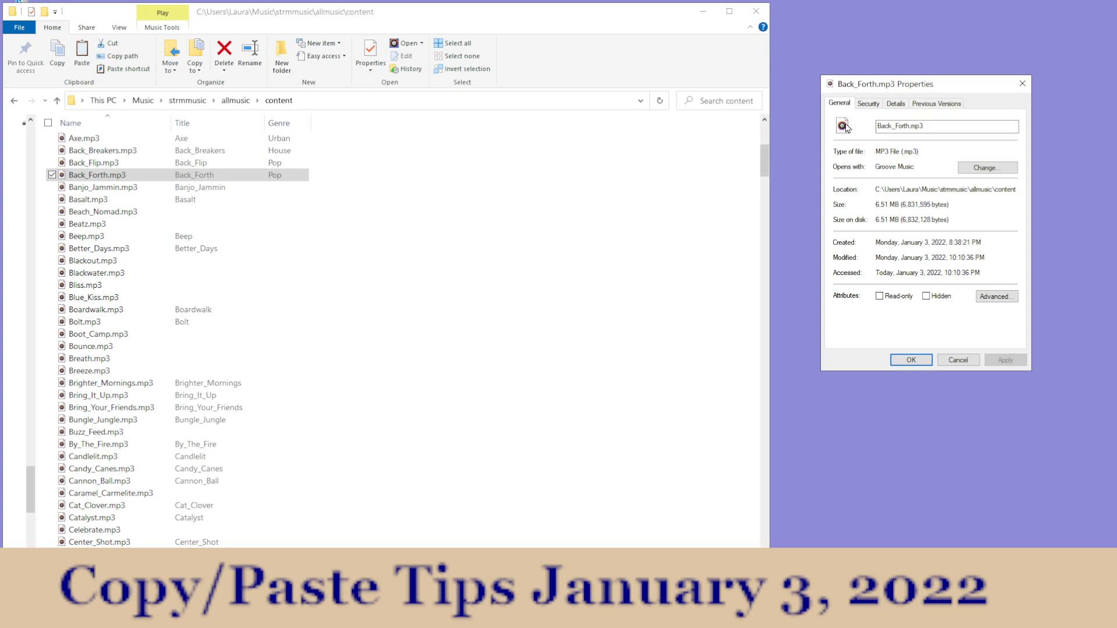
{"action": "left_click", "coordinate": [896, 104]}
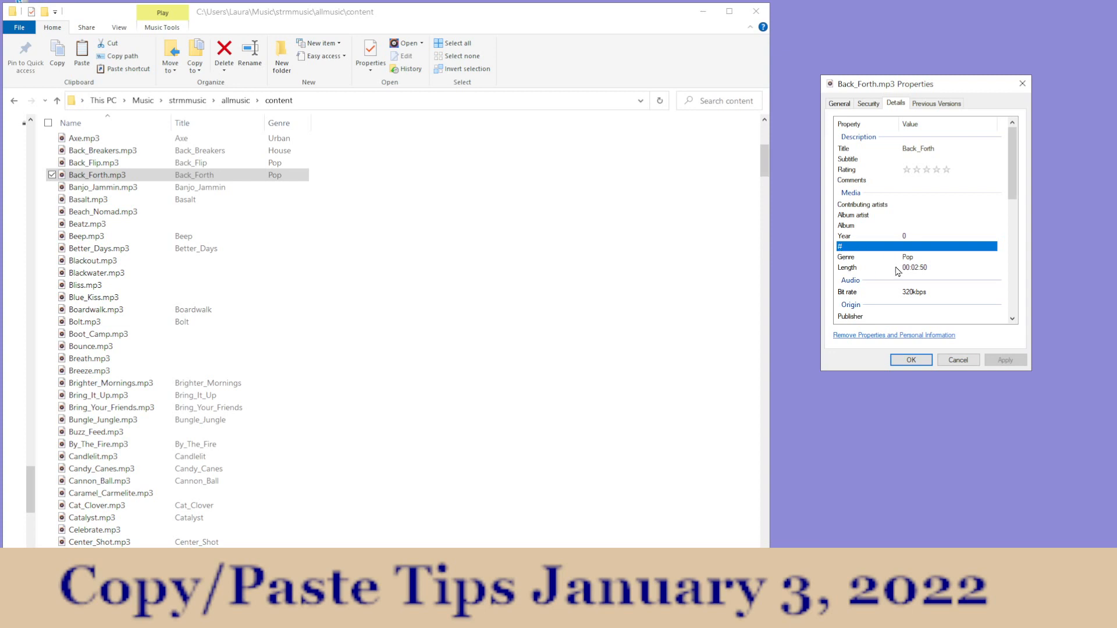
{"action": "left_click", "coordinate": [905, 259]}
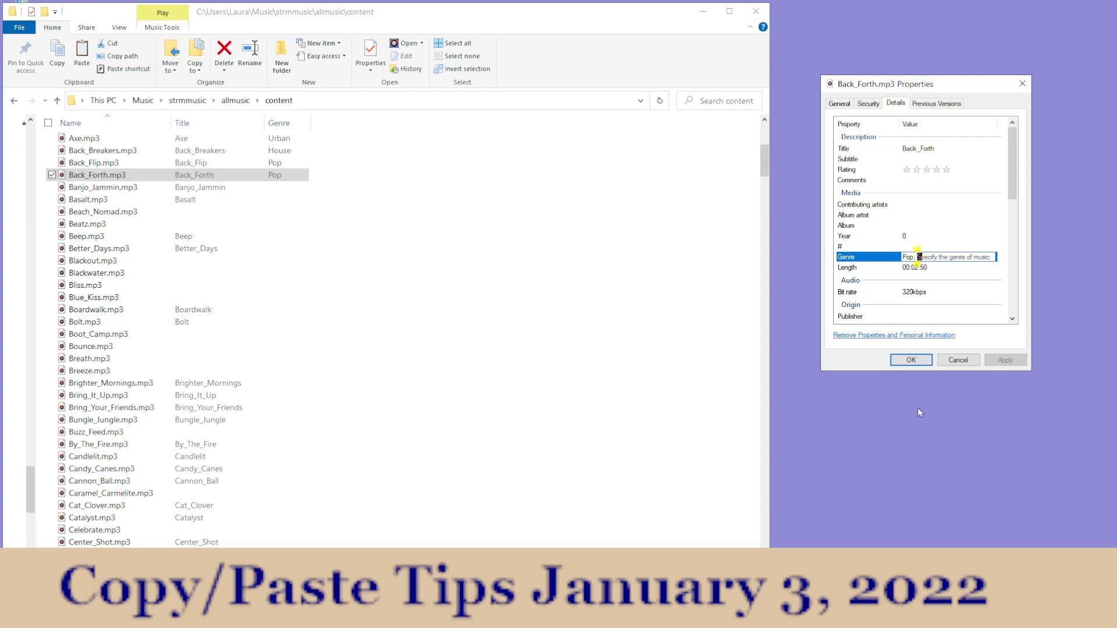
{"action": "left_click", "coordinate": [958, 361]}
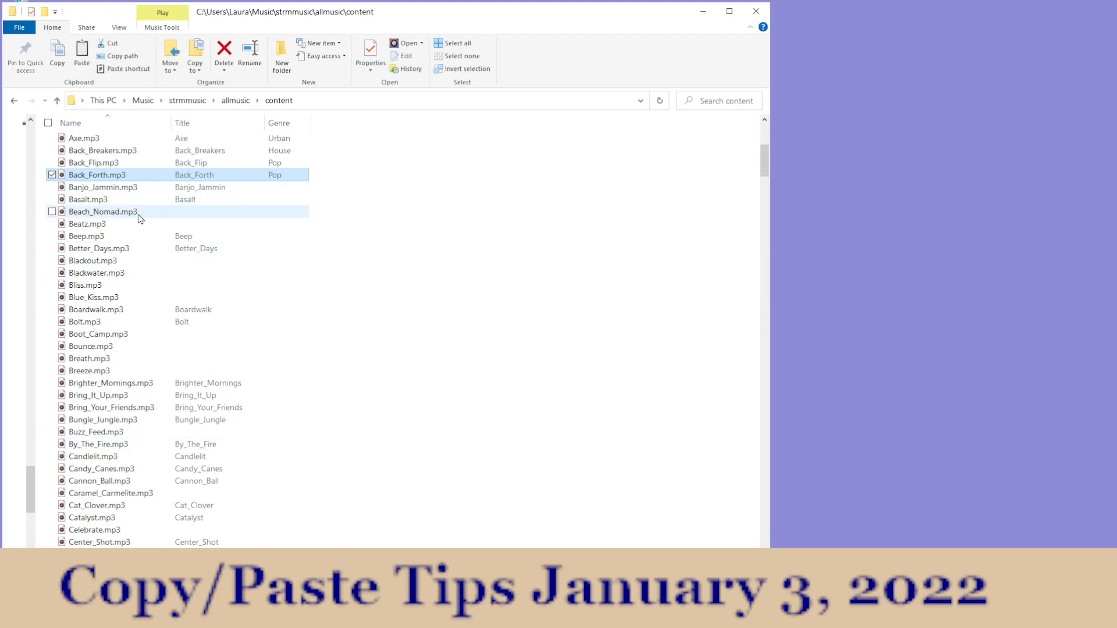
Step: Open the properties of Banjo_Jammin.mp3 and look through its details, previous versions and security information
{"action": "left_click", "coordinate": [214, 193]}
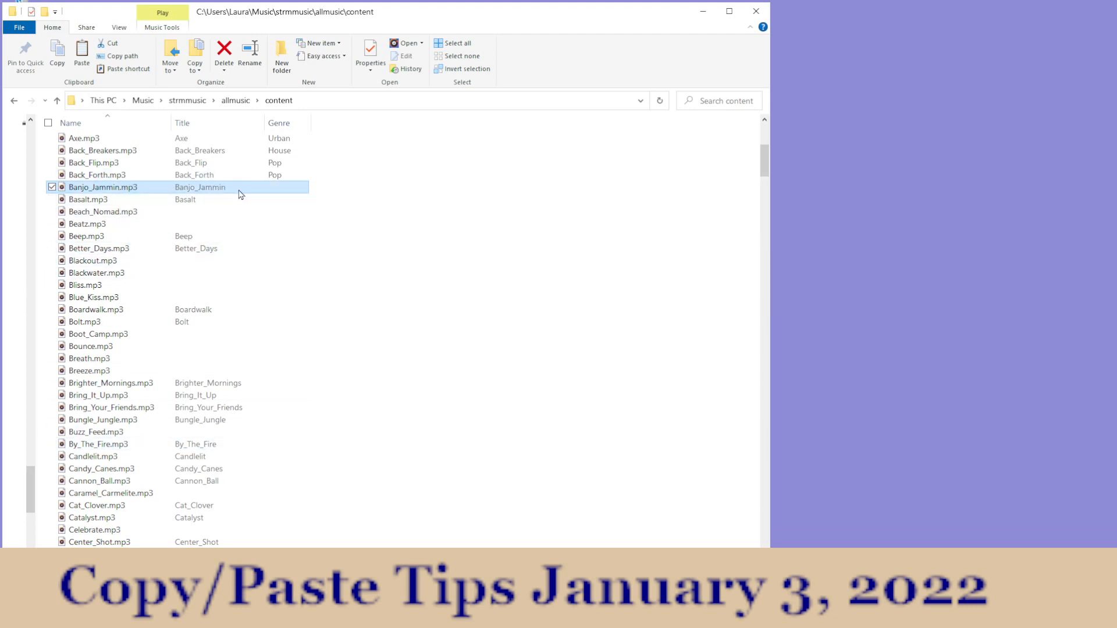
{"action": "right_click", "coordinate": [240, 193]}
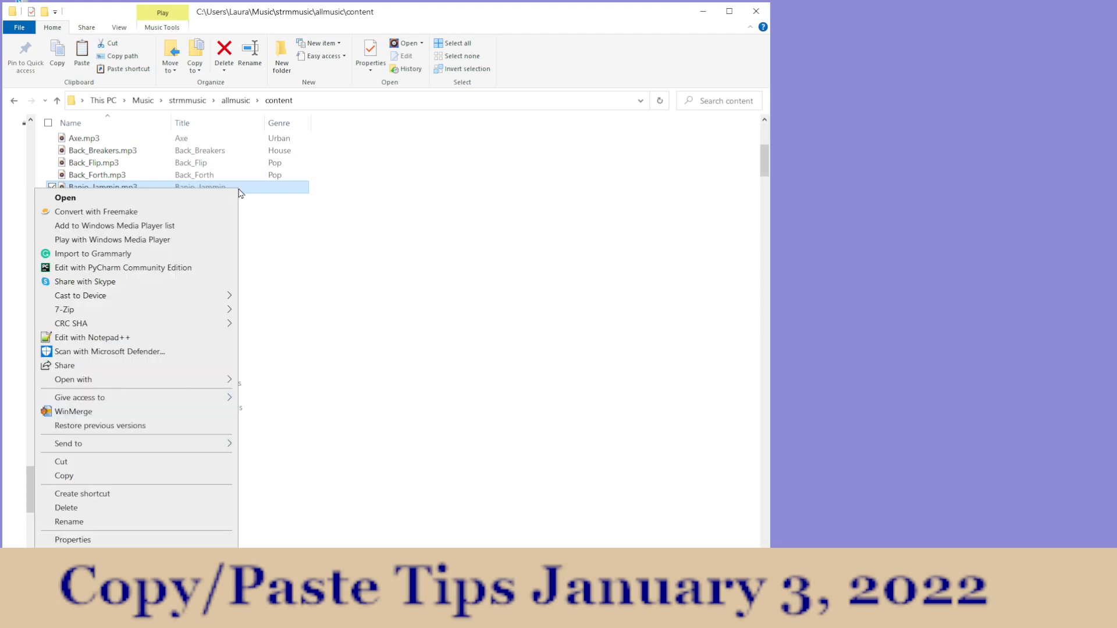
{"action": "left_click", "coordinate": [107, 541]}
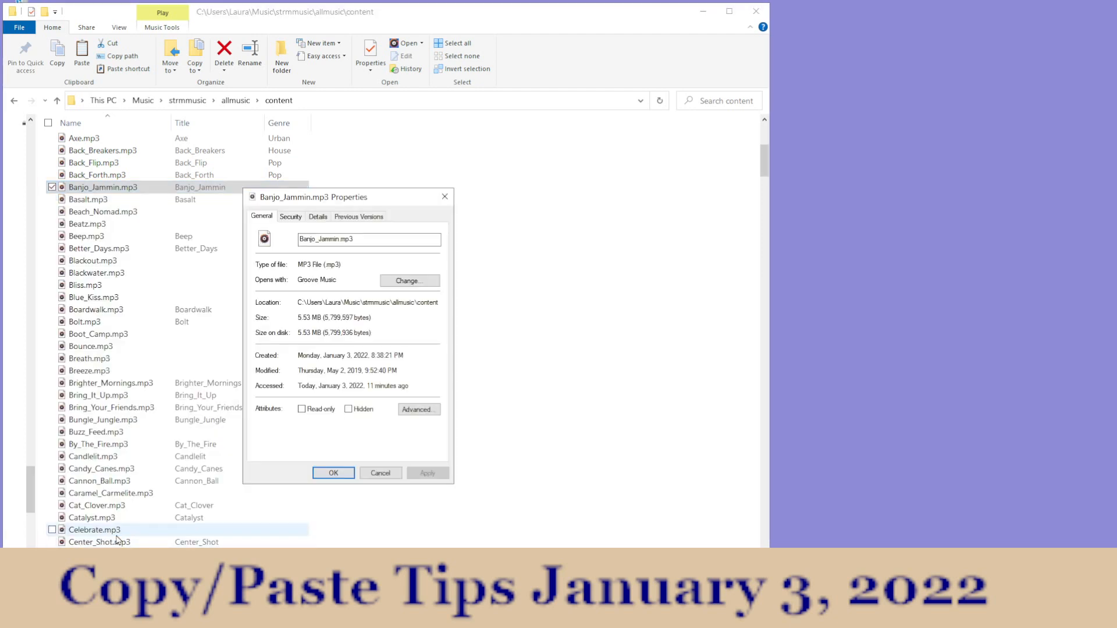
{"action": "left_click", "coordinate": [297, 215]}
{"action": "left_click", "coordinate": [319, 217]}
{"action": "left_click", "coordinate": [349, 217]}
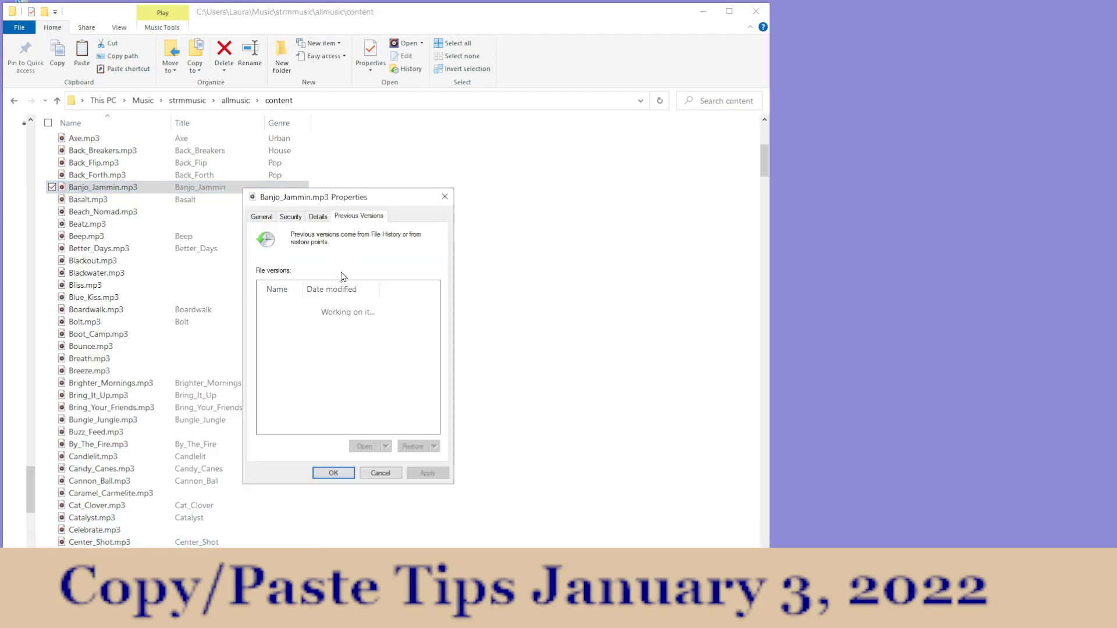
{"action": "left_click", "coordinate": [294, 218]}
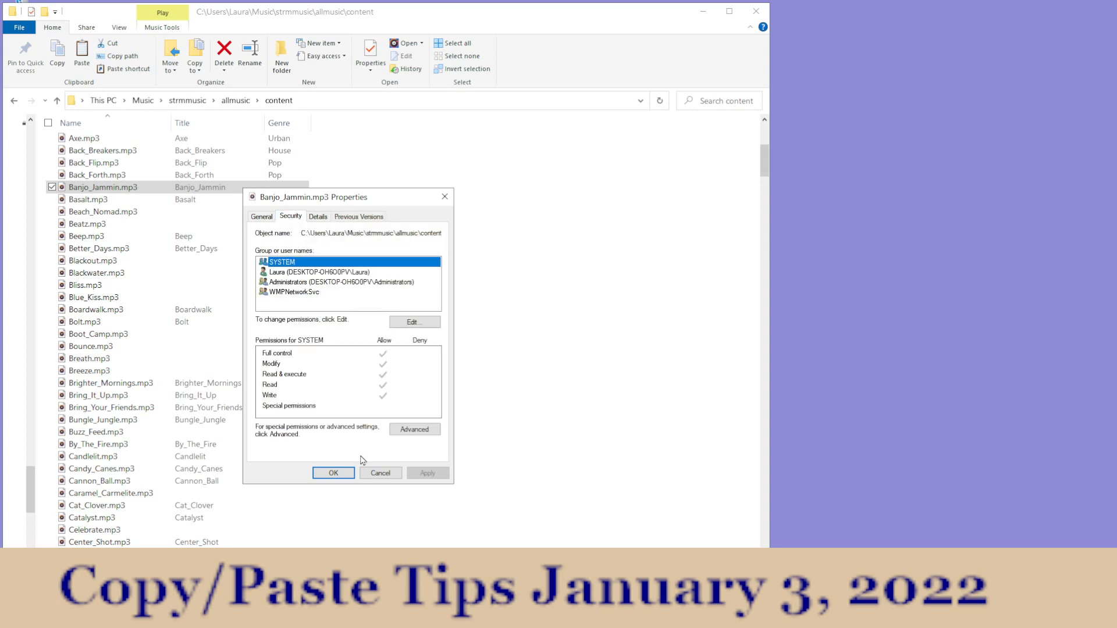
Step: View the auditing entries in Banjo_Jammin.mp3's advanced security settings, check its detail properties, and cancel the dialogs
{"action": "left_click", "coordinate": [411, 428]}
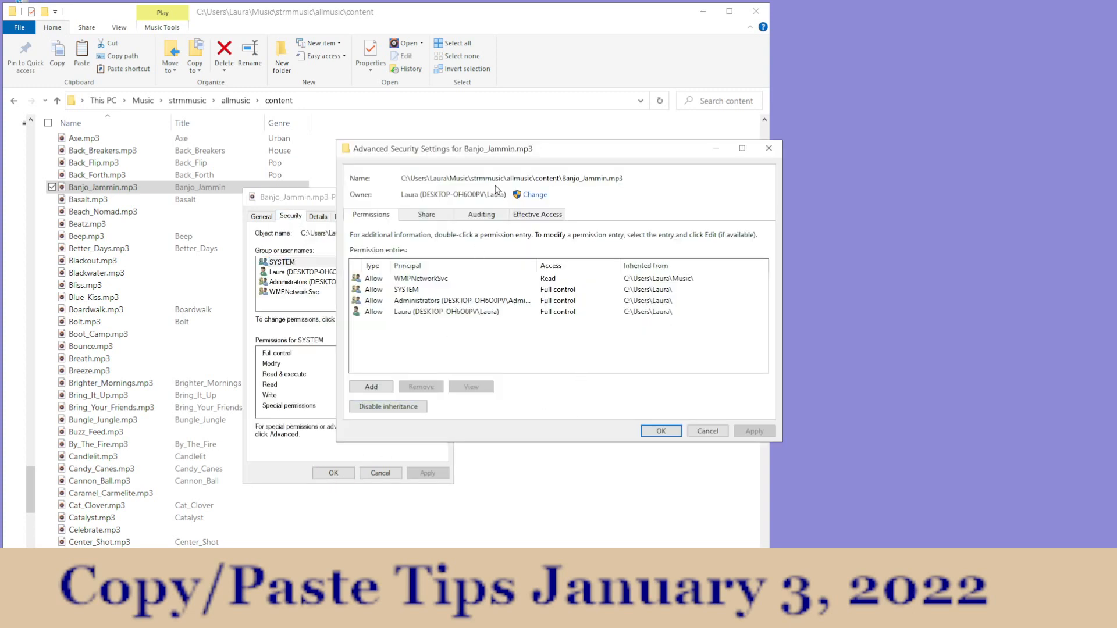
{"action": "left_click", "coordinate": [477, 217]}
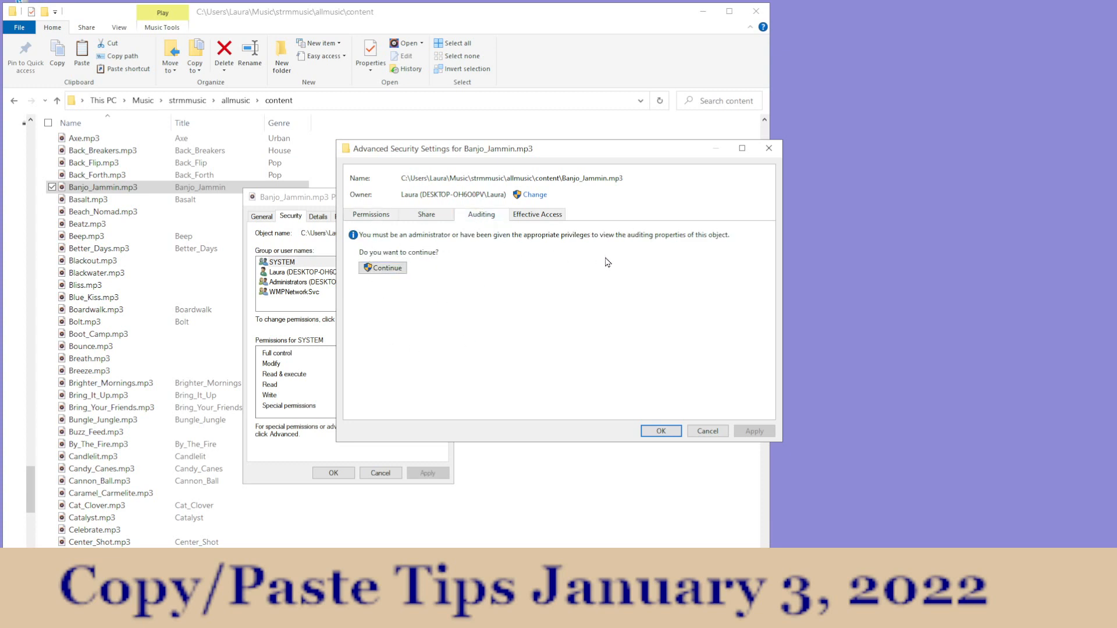
{"action": "left_click", "coordinate": [381, 269]}
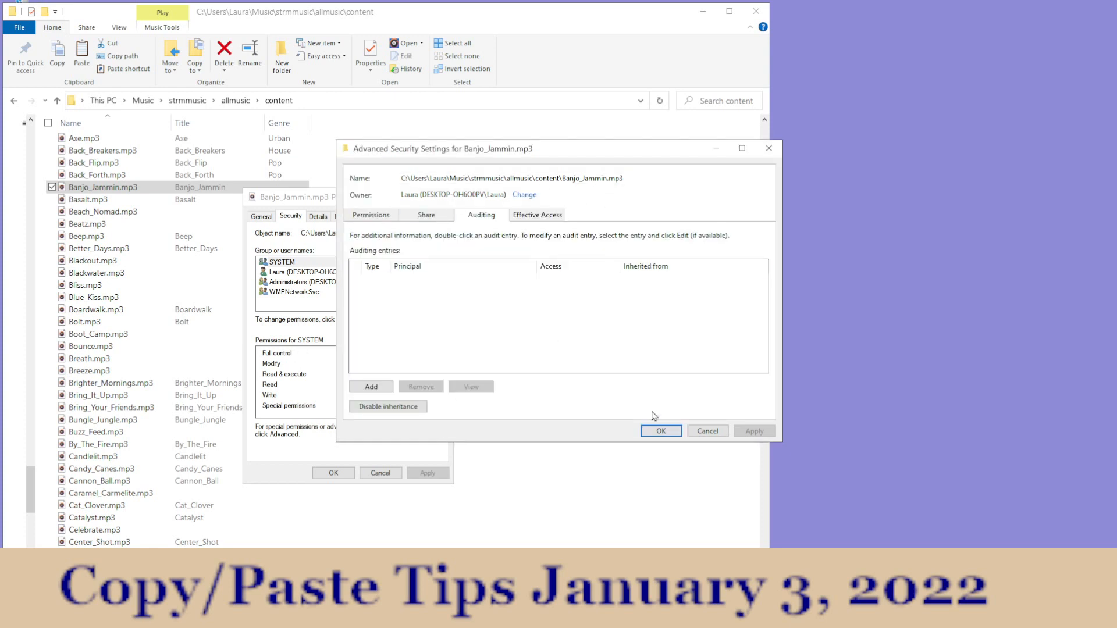
{"action": "left_click", "coordinate": [708, 433]}
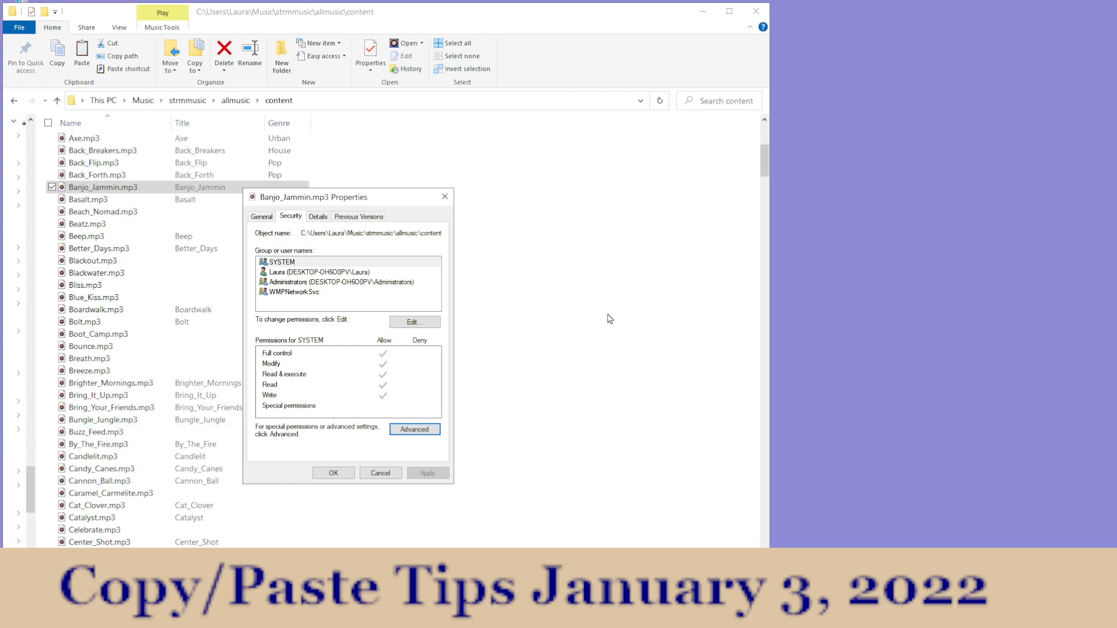
{"action": "left_click", "coordinate": [319, 218]}
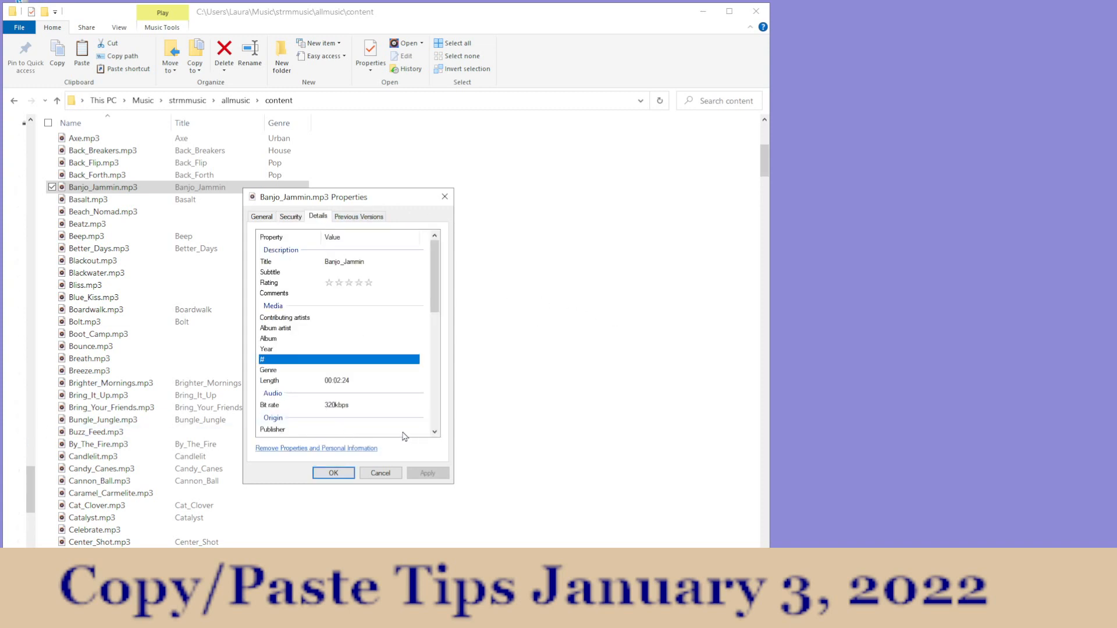
{"action": "left_click", "coordinate": [381, 473]}
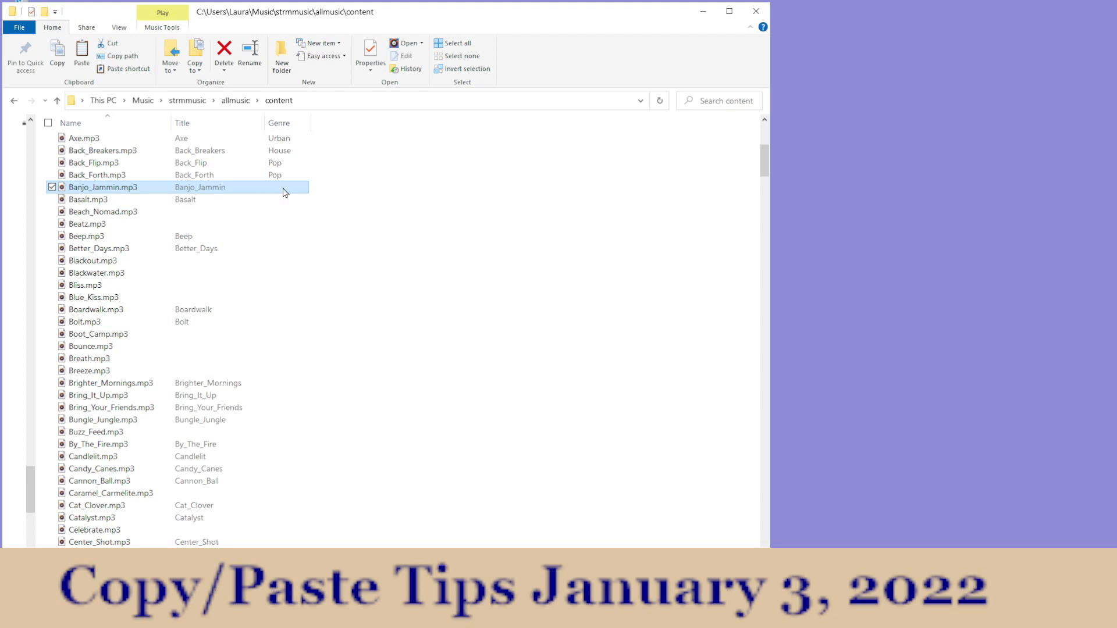
Step: Set the Genre property of Banjo_Jammin.mp3 to House and save the change
{"action": "left_click", "coordinate": [372, 51]}
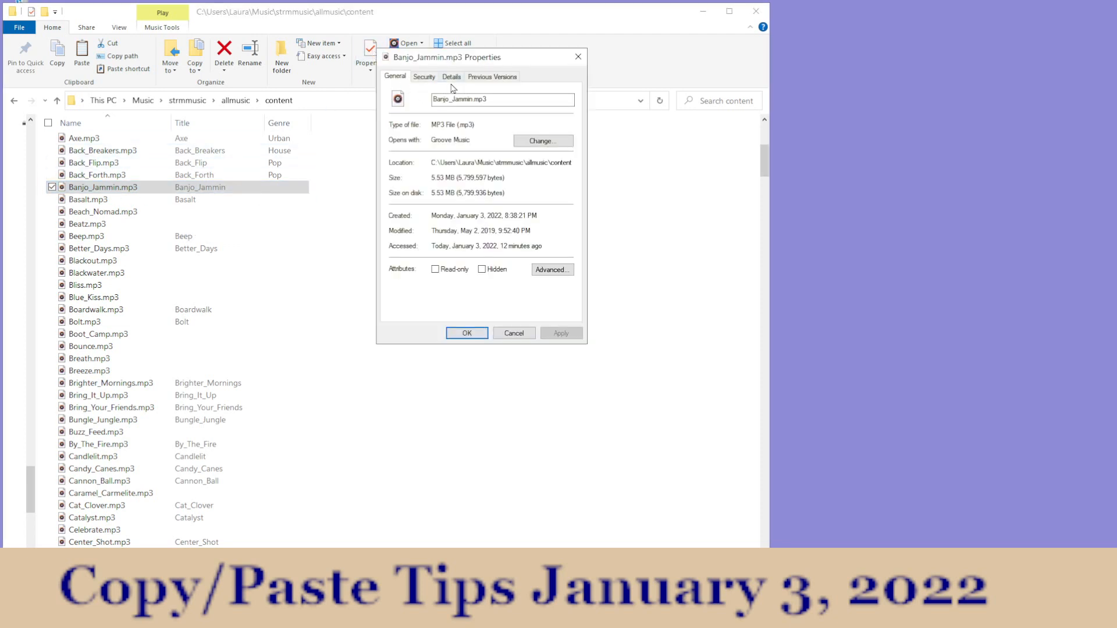
{"action": "left_click", "coordinate": [451, 76]}
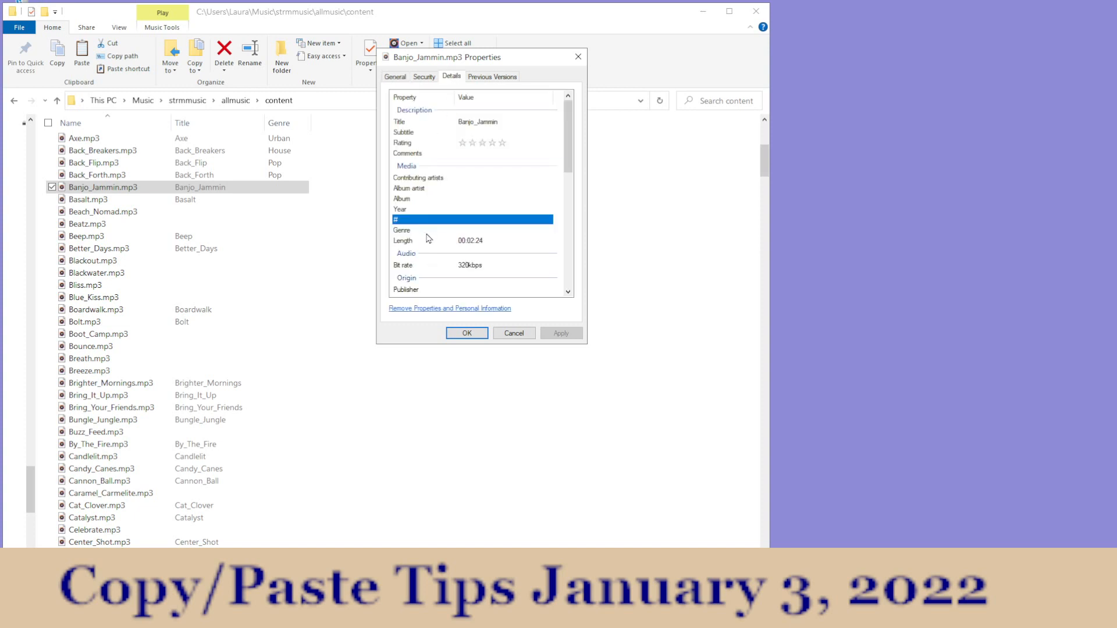
{"action": "left_click", "coordinate": [428, 232]}
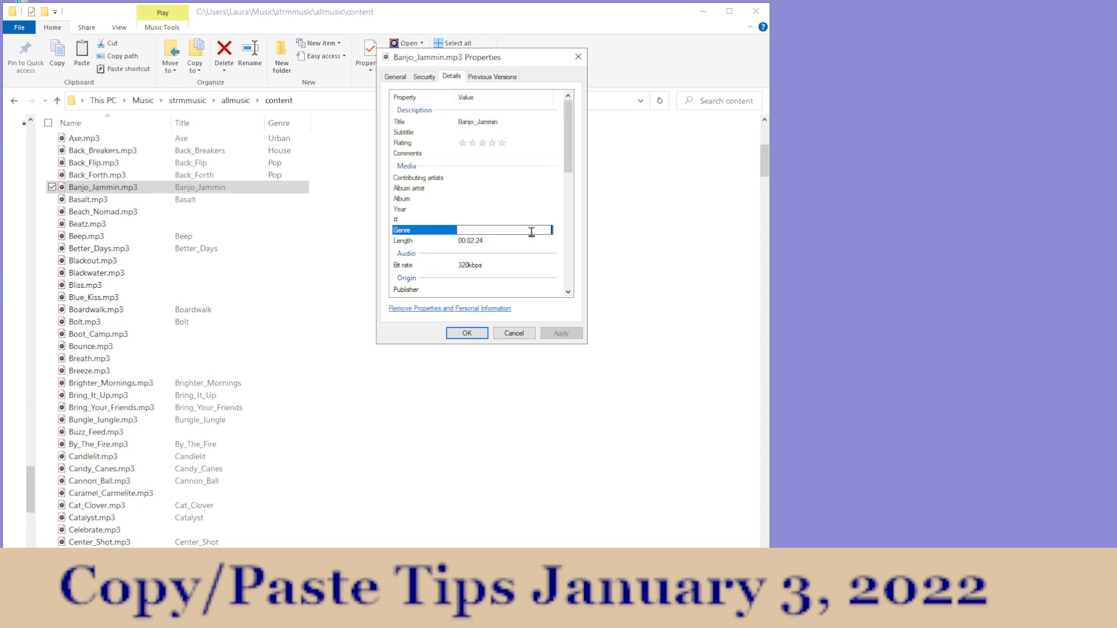
{"action": "left_click", "coordinate": [459, 230]}
{"action": "type", "text": "House"}
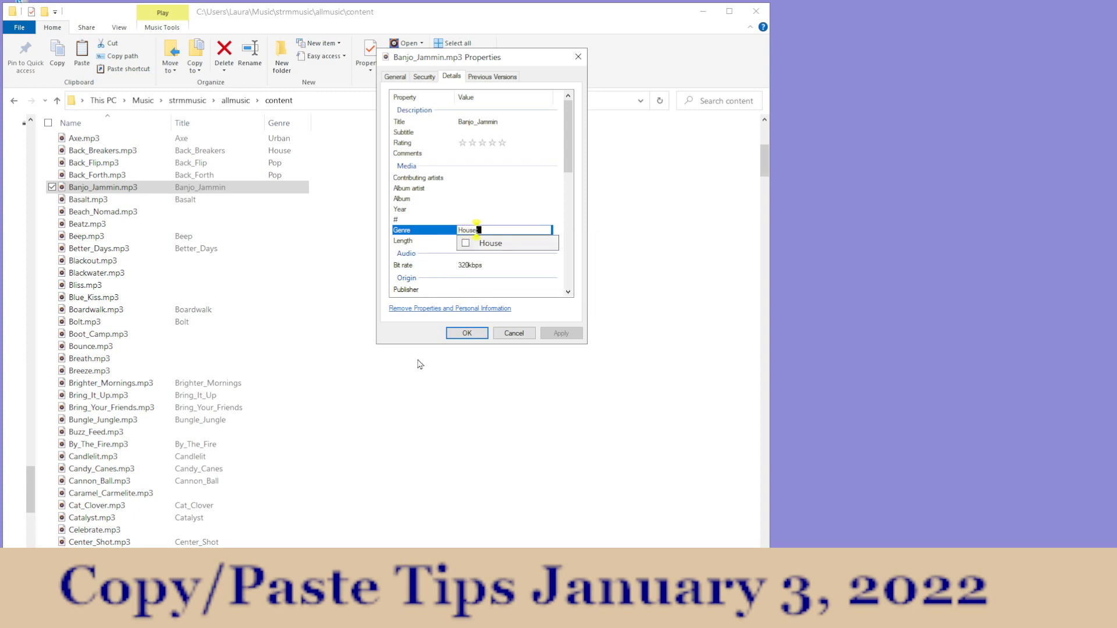
{"action": "left_click", "coordinate": [466, 335]}
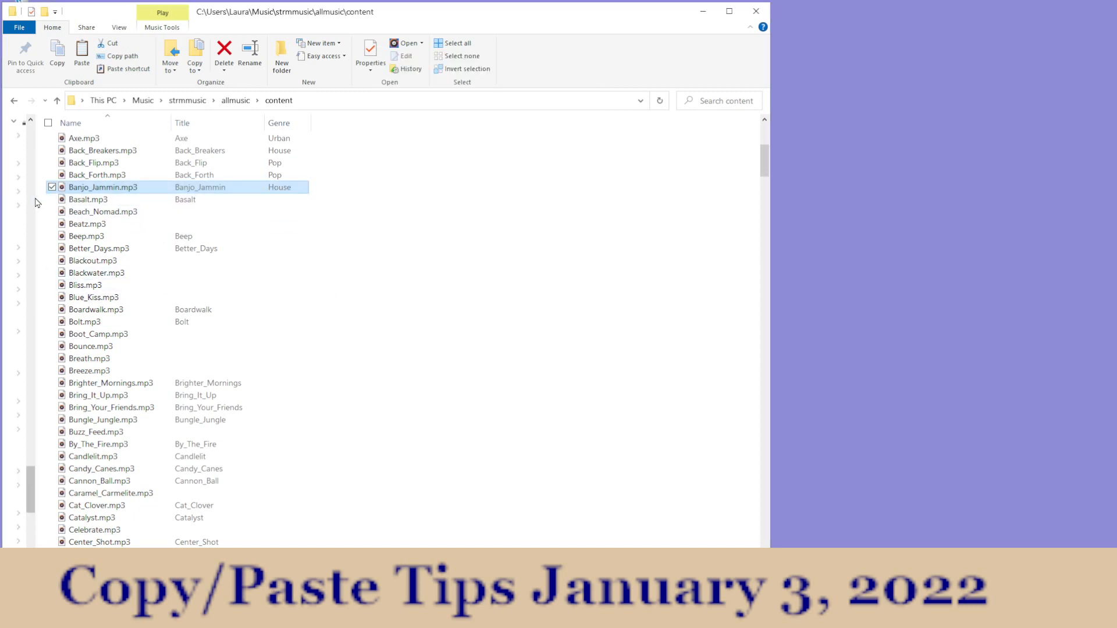
Step: Set the Genre property of Basalt.mp3 to Pop and save the change
{"action": "left_click", "coordinate": [91, 202]}
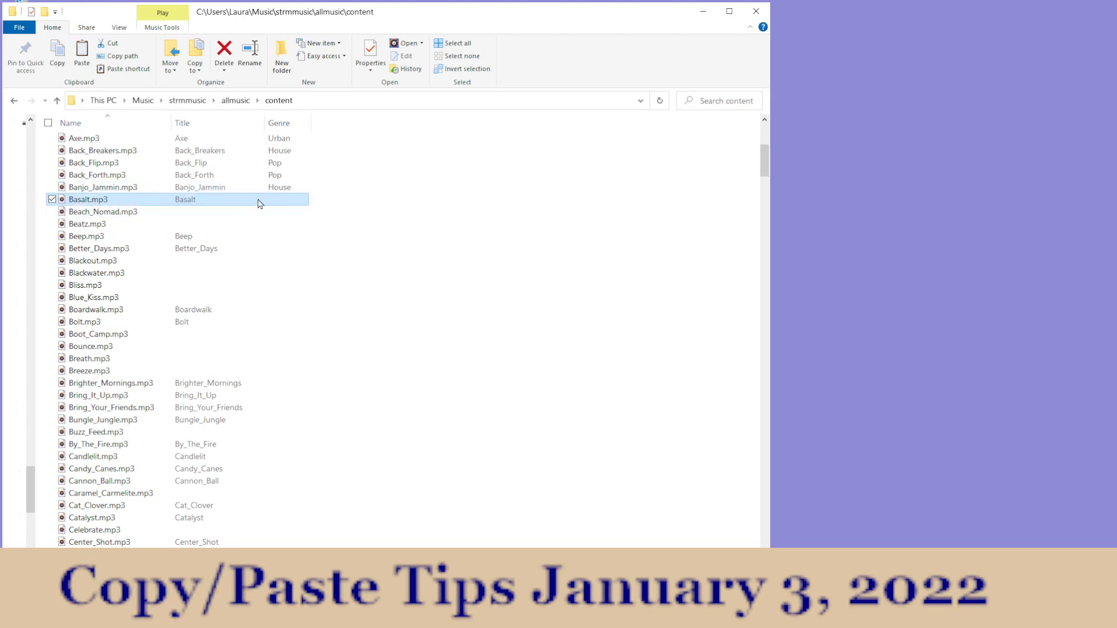
{"action": "left_click", "coordinate": [370, 58]}
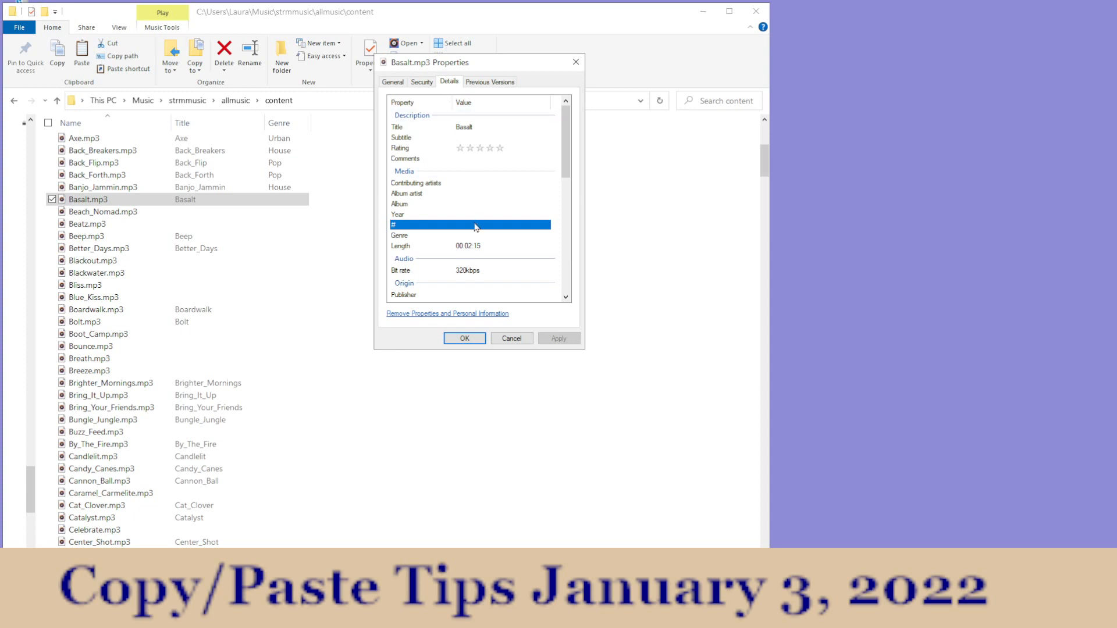
{"action": "left_click", "coordinate": [466, 236]}
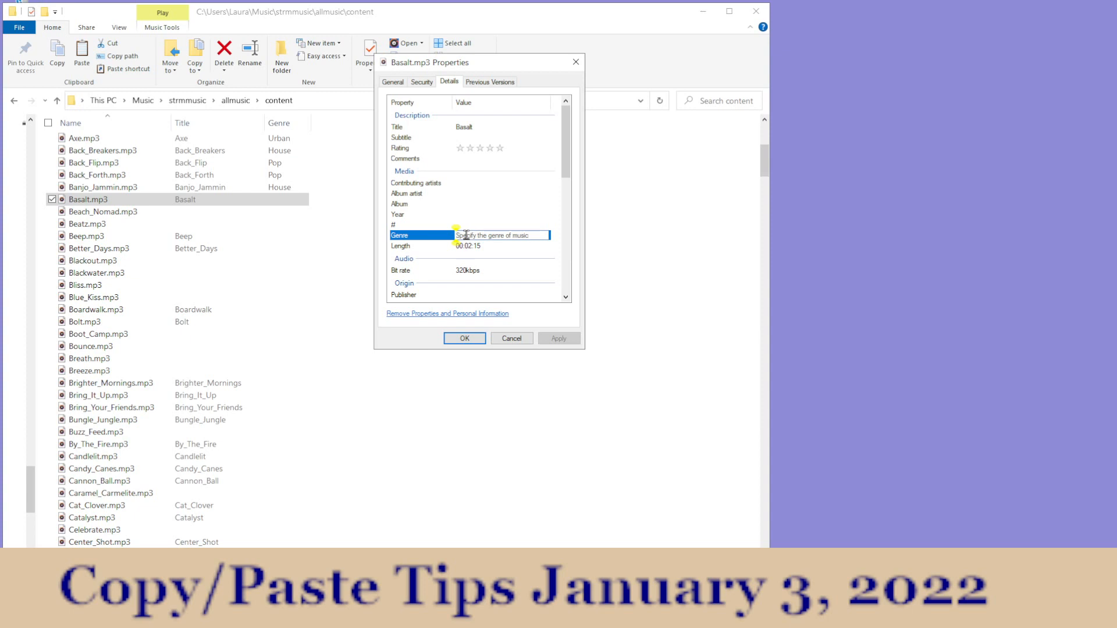
{"action": "type", "text": "Pop;"}
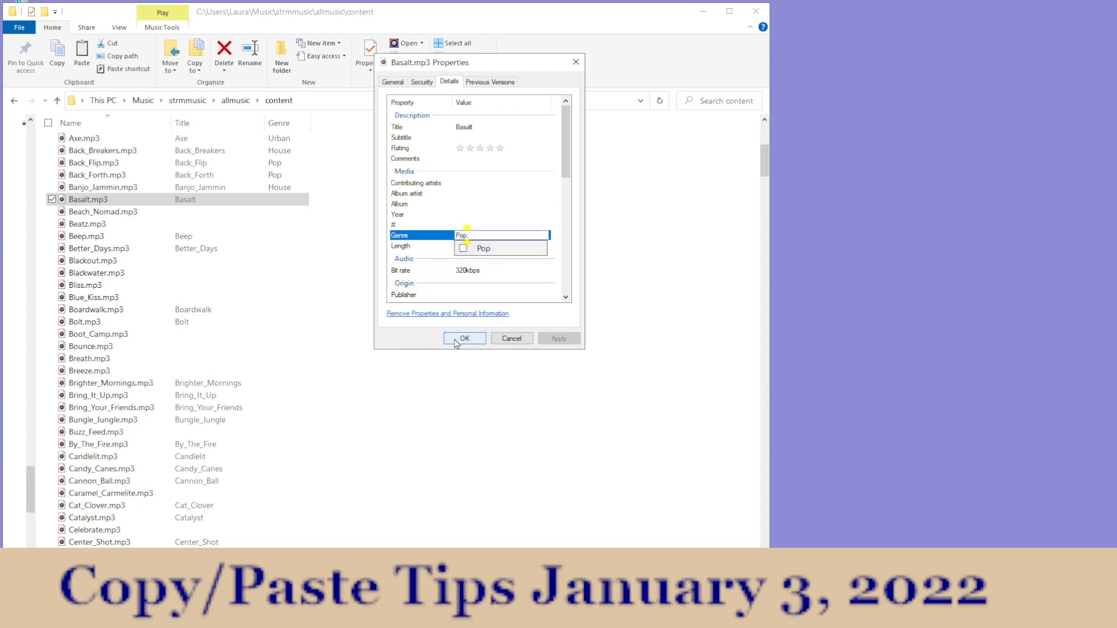
{"action": "left_click", "coordinate": [458, 341]}
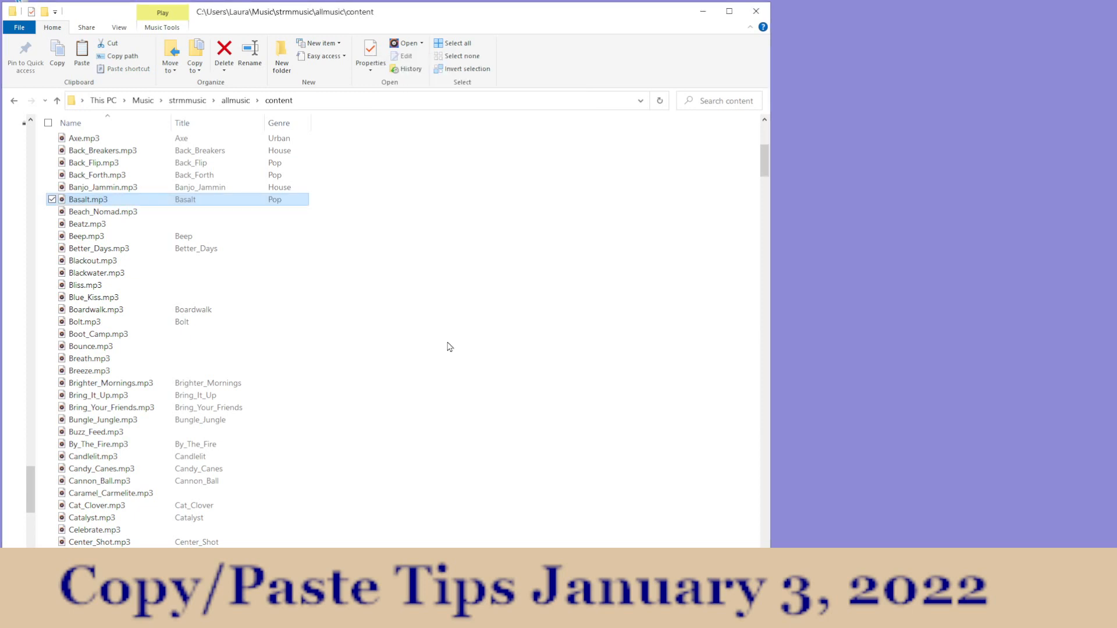
Step: Make the name of Beach_Nomad.mp3 editable, bring up the text editing options for it, and leave the name without editing
{"action": "left_click", "coordinate": [114, 217]}
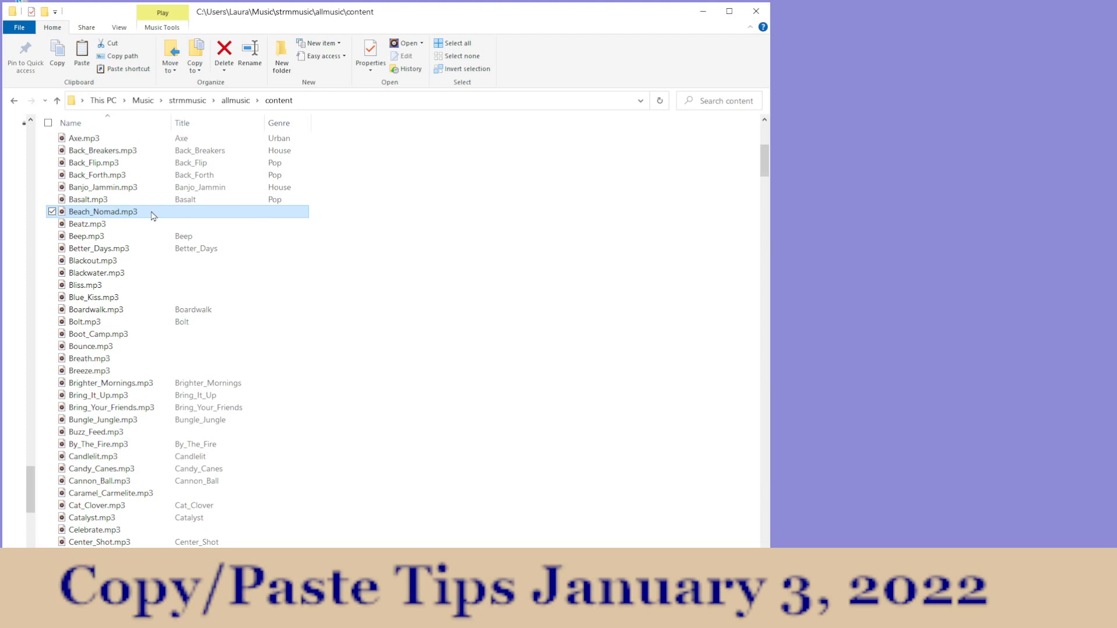
{"action": "left_click", "coordinate": [97, 214]}
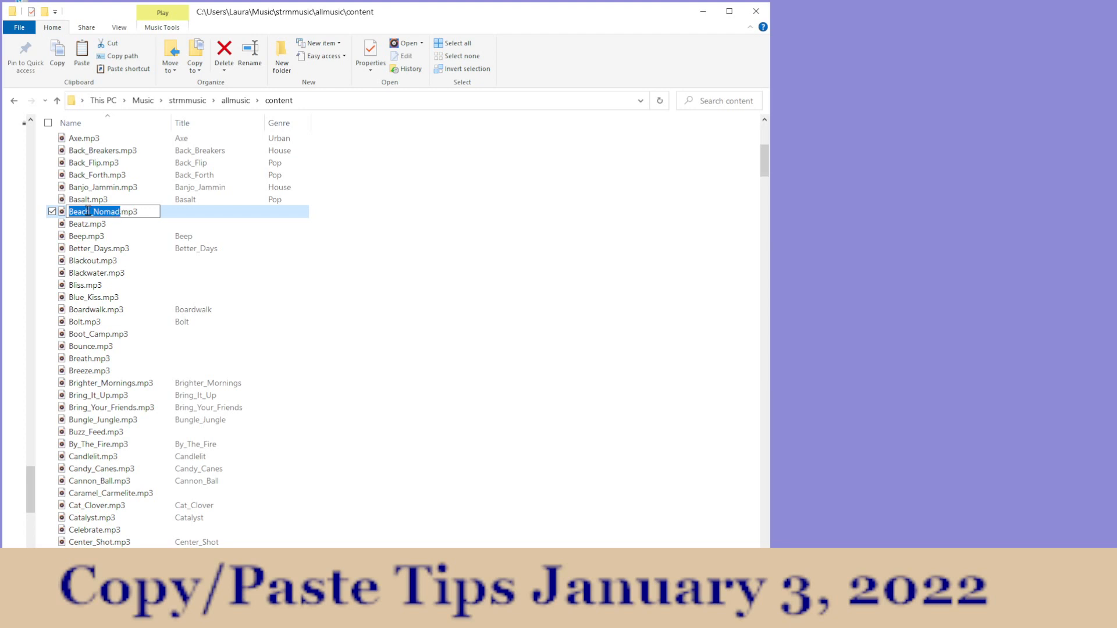
{"action": "right_click", "coordinate": [90, 216]}
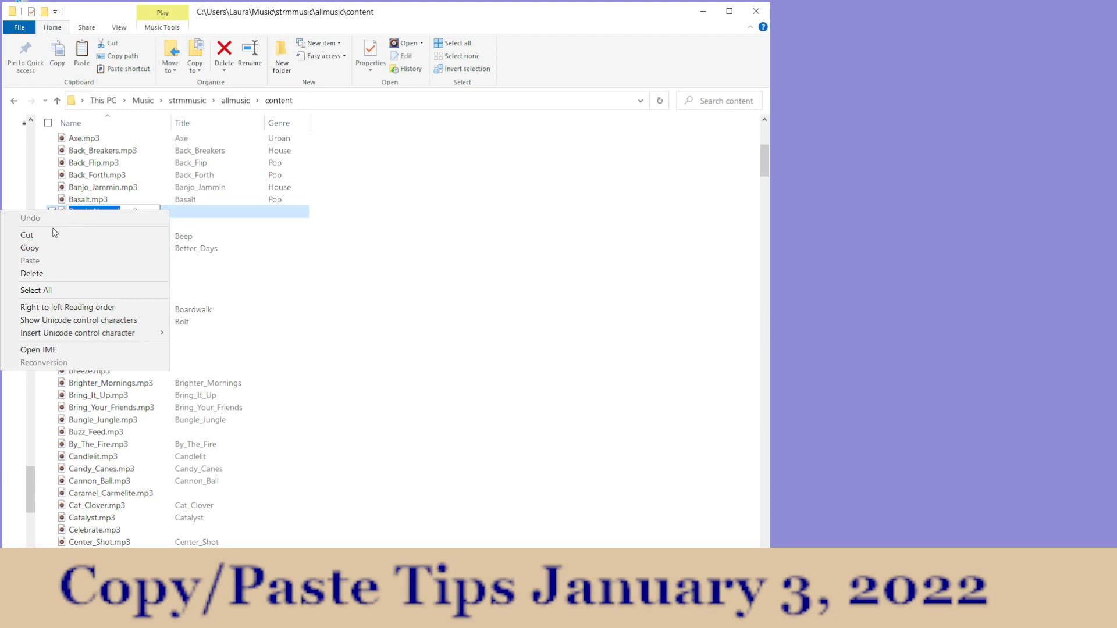
{"action": "left_click", "coordinate": [223, 217]}
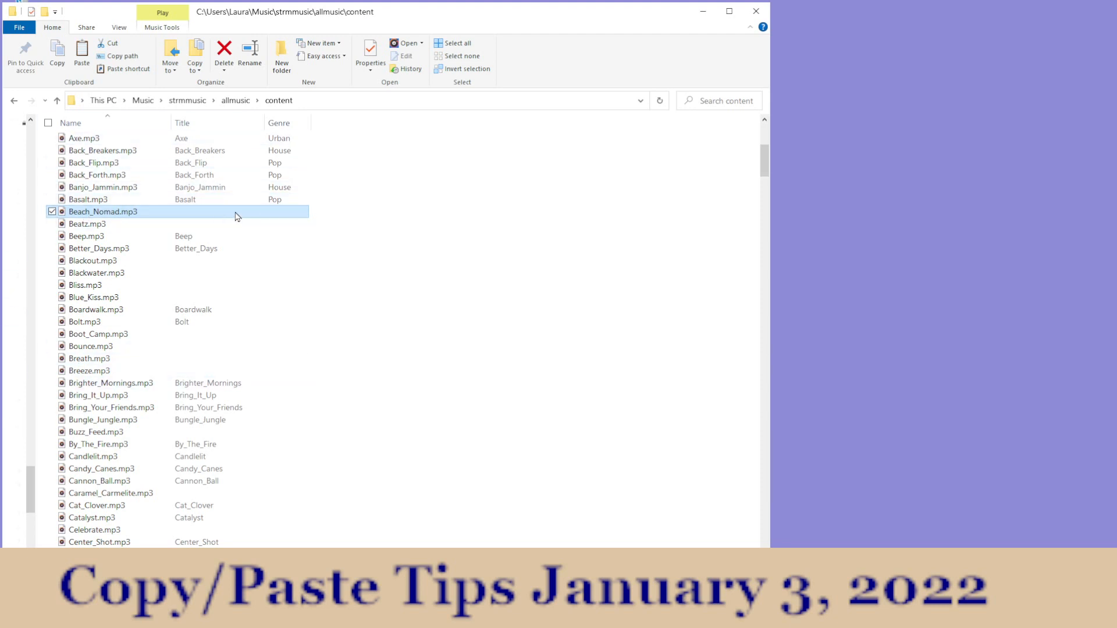
Step: Select the name Beach_Nomad without its .mp3 extension in the file list and copy it
{"action": "key", "text": "ctrl+c"}
{"action": "left_click", "coordinate": [88, 213]}
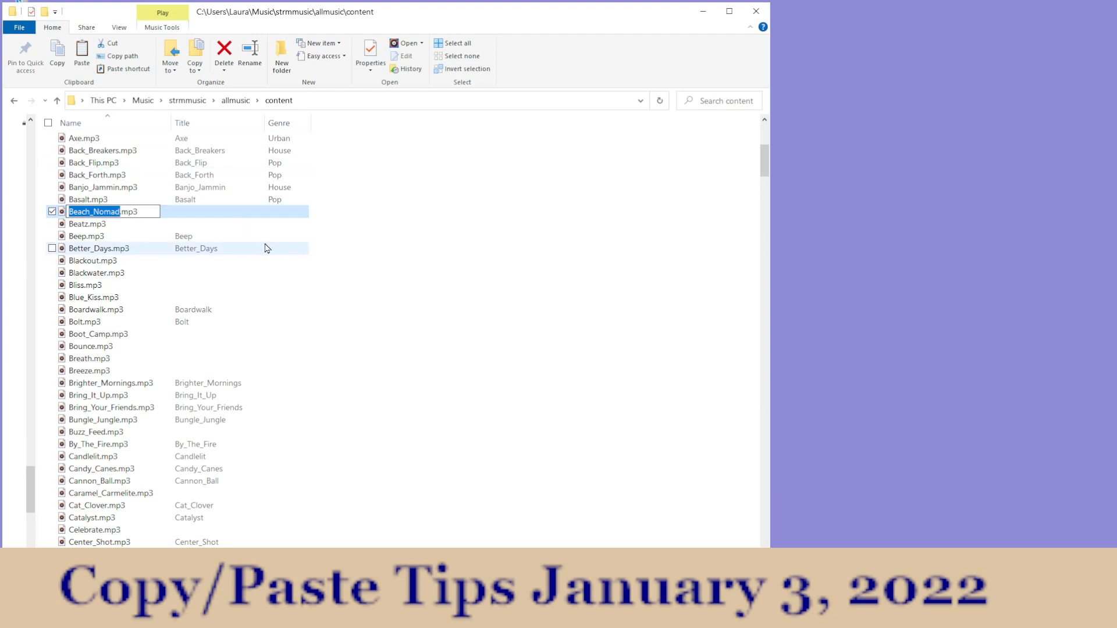
{"action": "left_click", "coordinate": [238, 211]}
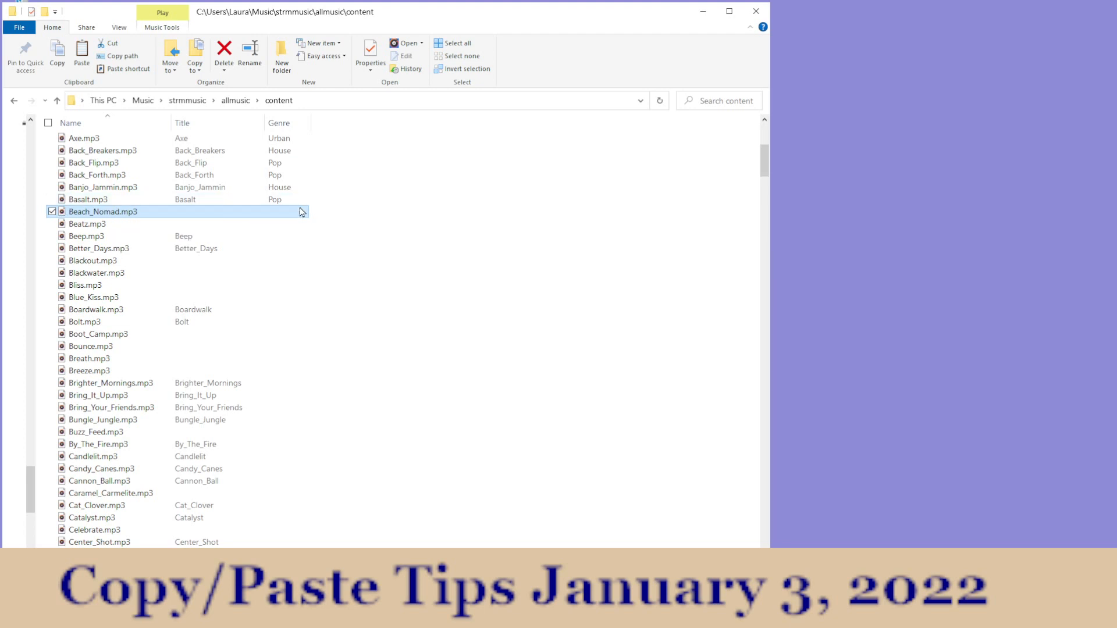
{"action": "left_click", "coordinate": [86, 213]}
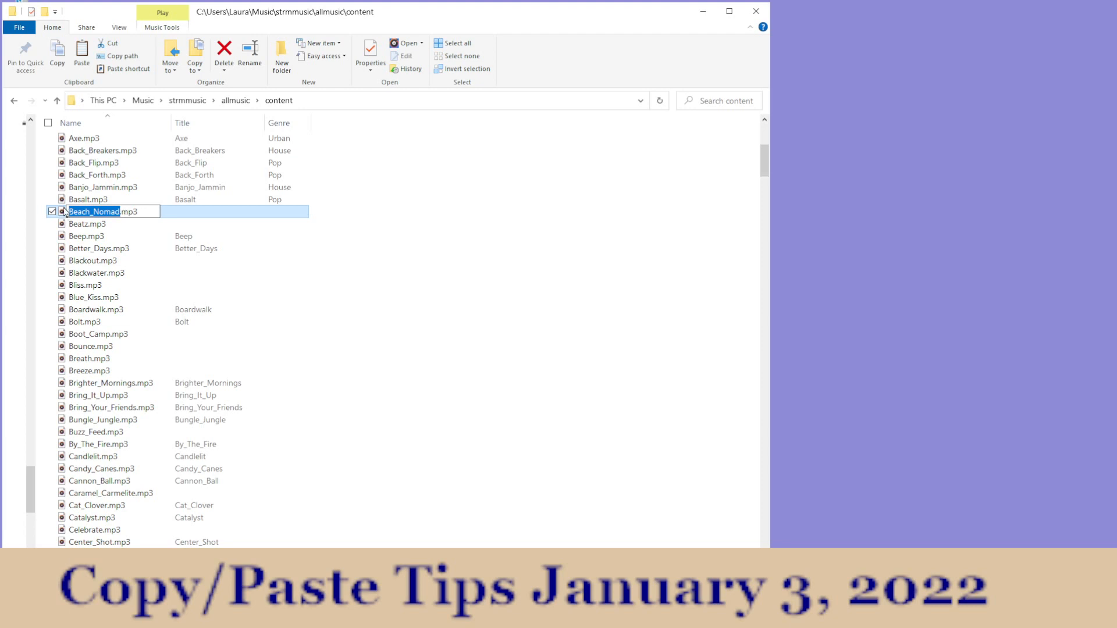
{"action": "left_click", "coordinate": [56, 55]}
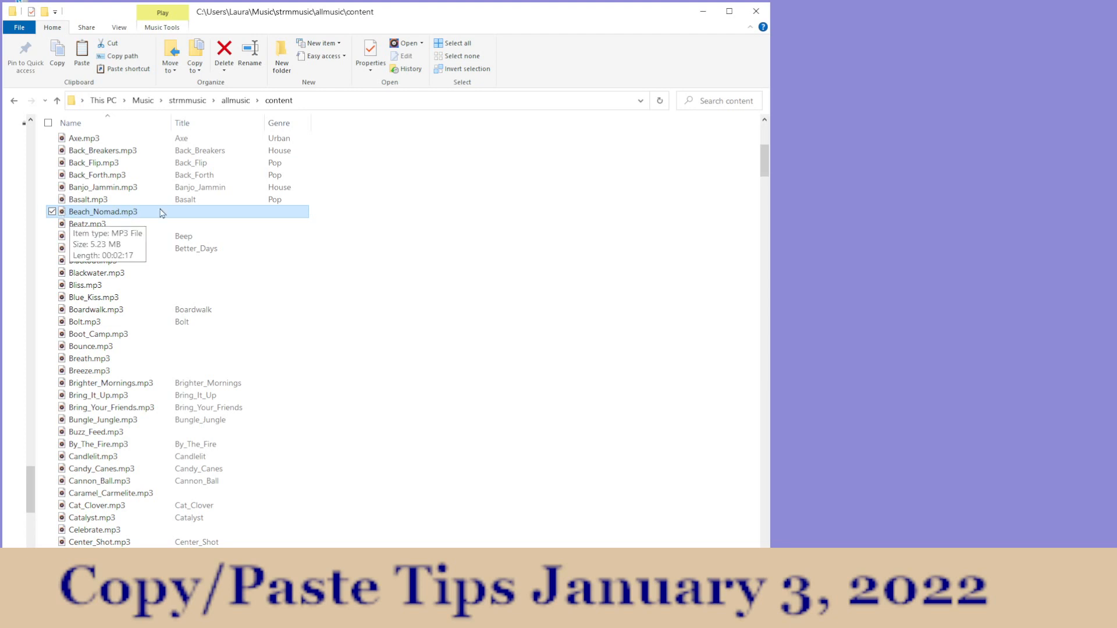
Step: Open the detail properties of Beach_Nomad.mp3 and try to paste the copied name into its empty Title value
{"action": "left_click", "coordinate": [370, 54]}
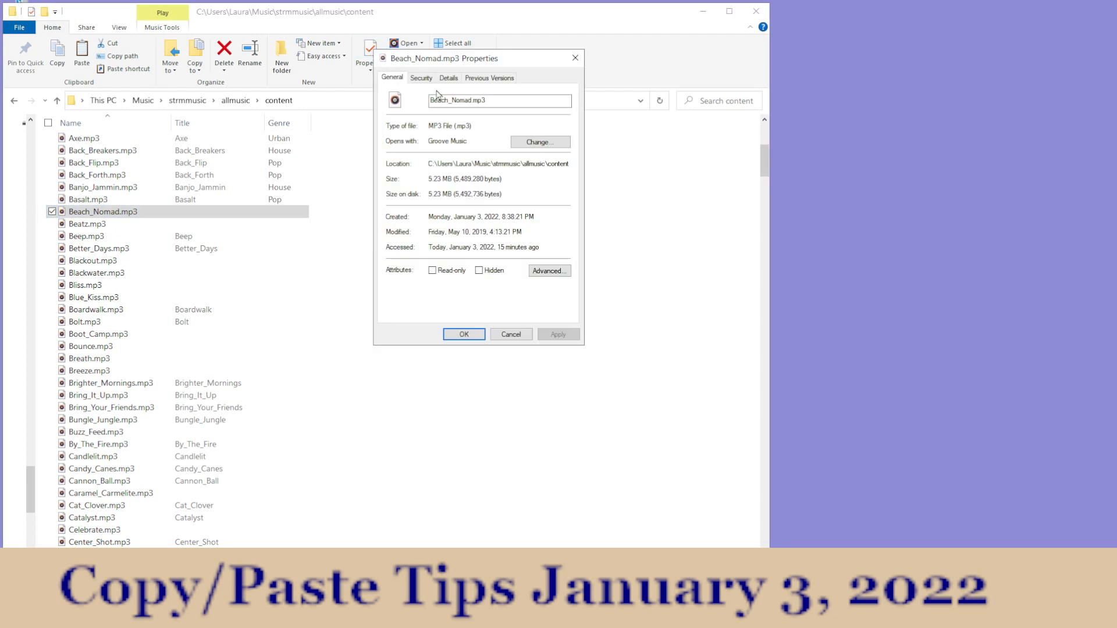
{"action": "left_click", "coordinate": [448, 78]}
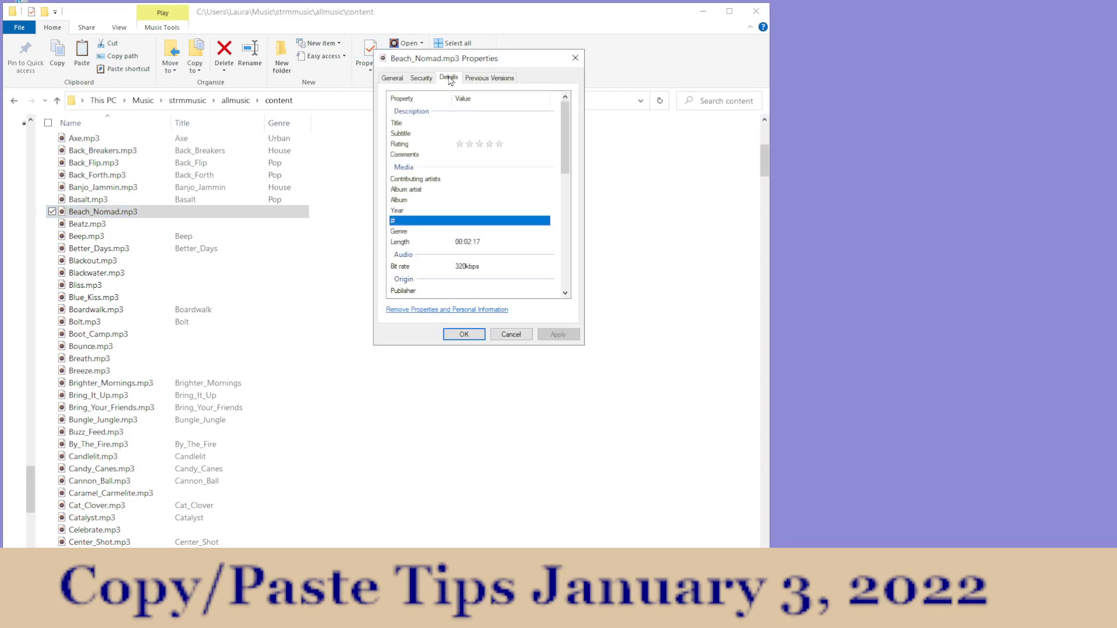
{"action": "left_click", "coordinate": [464, 124]}
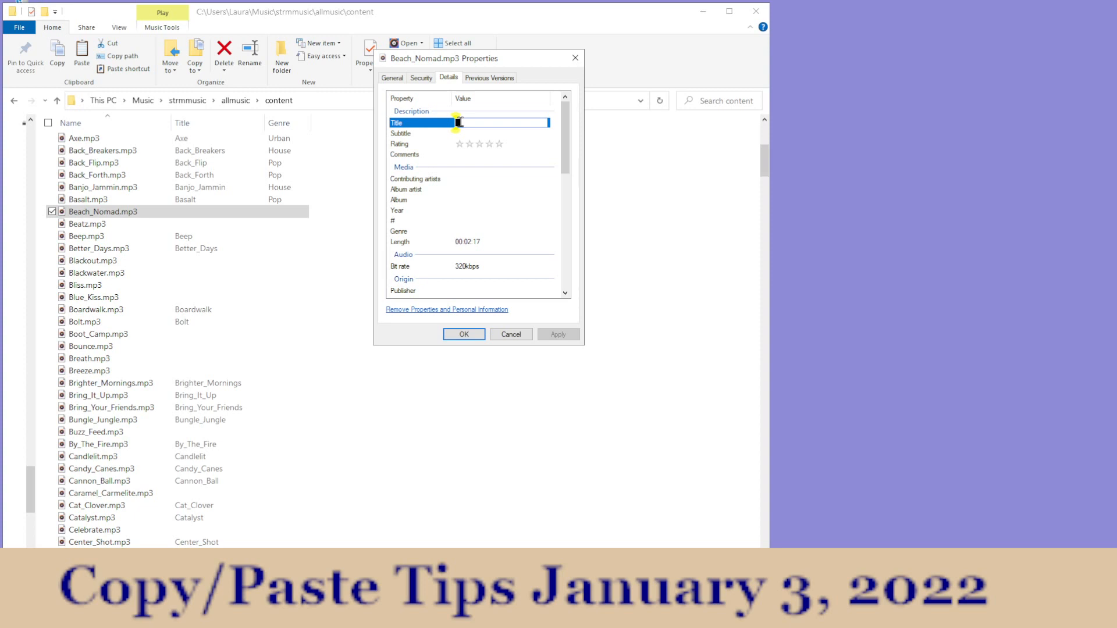
{"action": "right_click", "coordinate": [458, 123]}
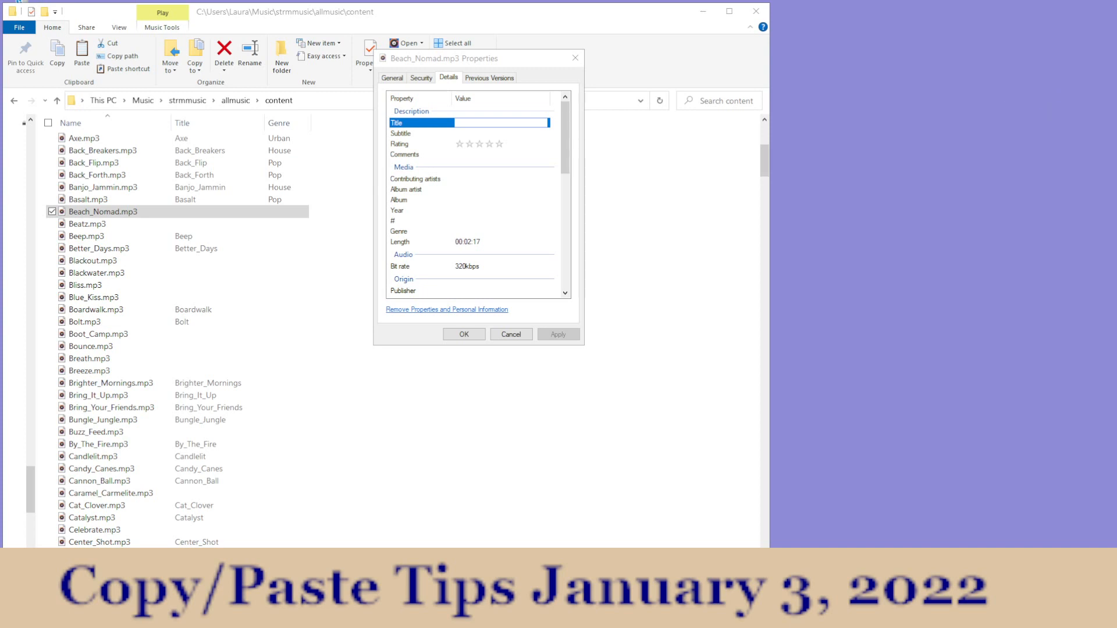
Step: Check whether the copied name can be pasted into the untitled Notepad document, and retry it in the Title value of Beach_Nomad.mp3
{"action": "left_click_drag", "start_coordinate": [1116, 104], "coordinate": [898, 115]}
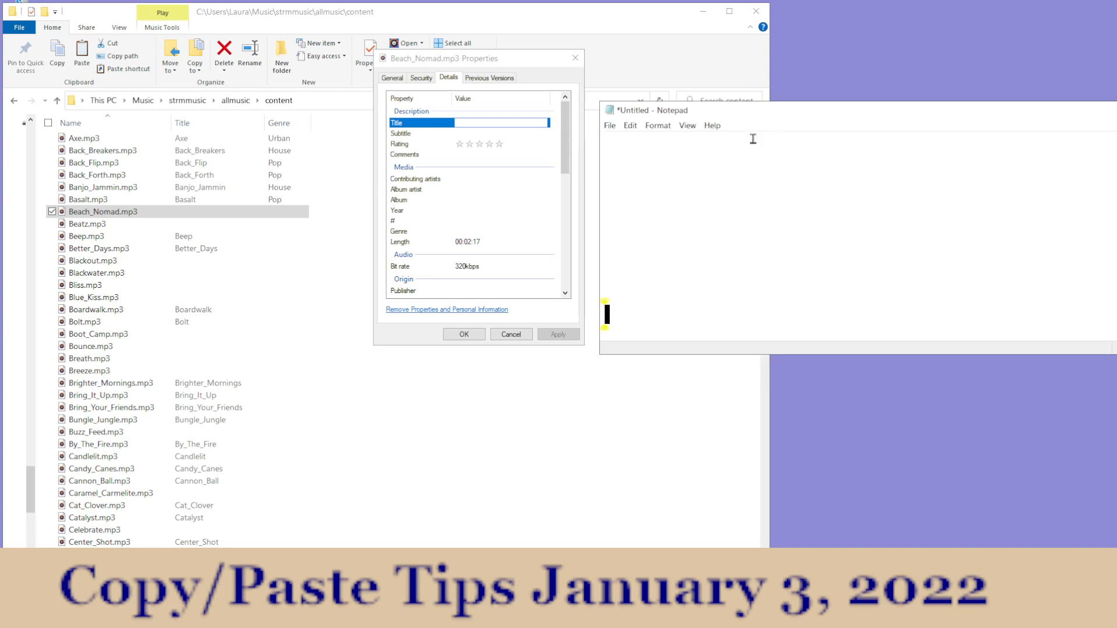
{"action": "left_click", "coordinate": [609, 143]}
{"action": "left_click", "coordinate": [631, 126]}
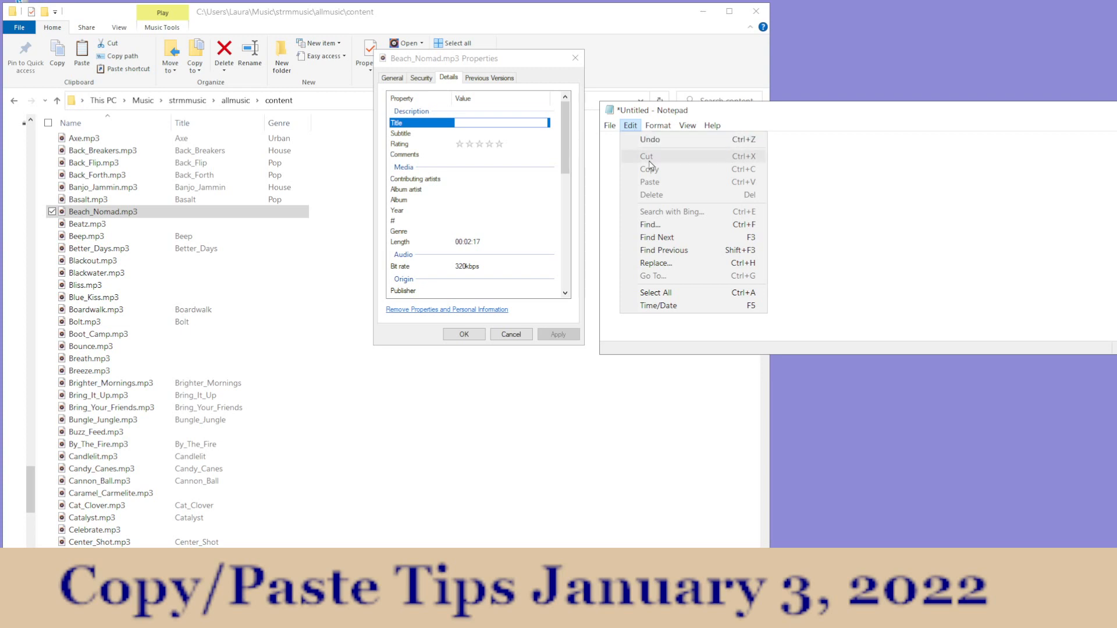
{"action": "left_click", "coordinate": [612, 184]}
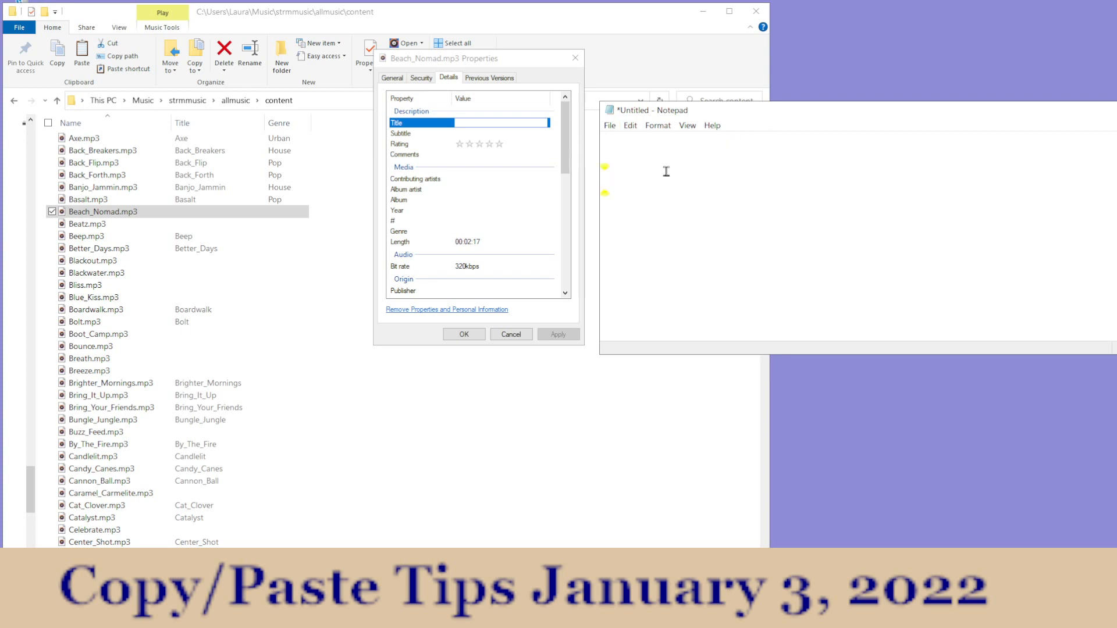
{"action": "left_click", "coordinate": [611, 144]}
{"action": "right_click", "coordinate": [652, 154]}
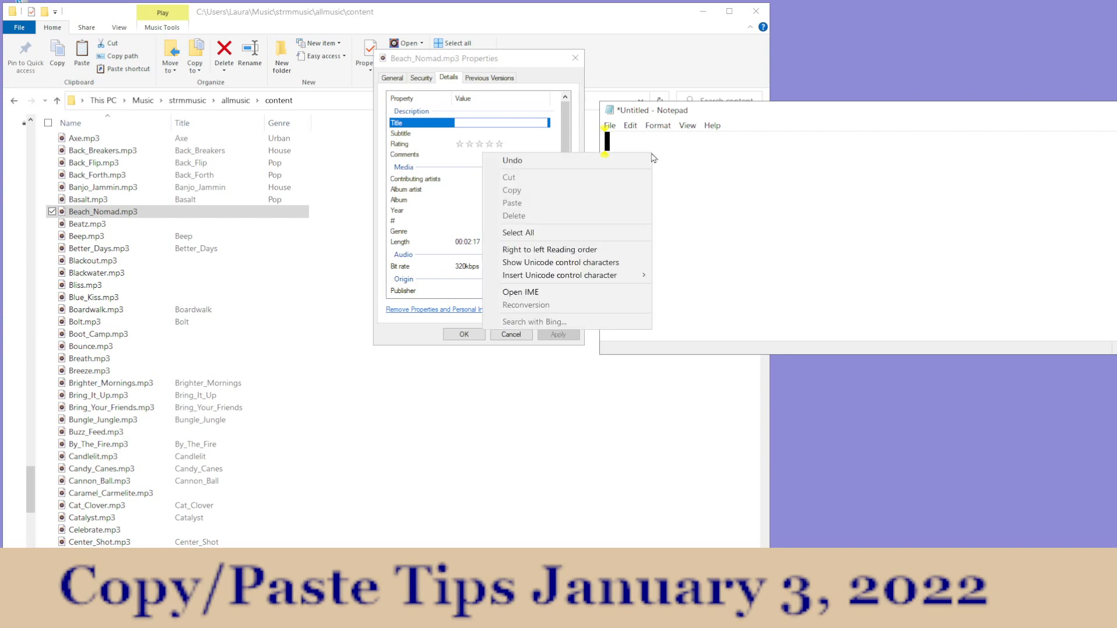
{"action": "left_click", "coordinate": [795, 172]}
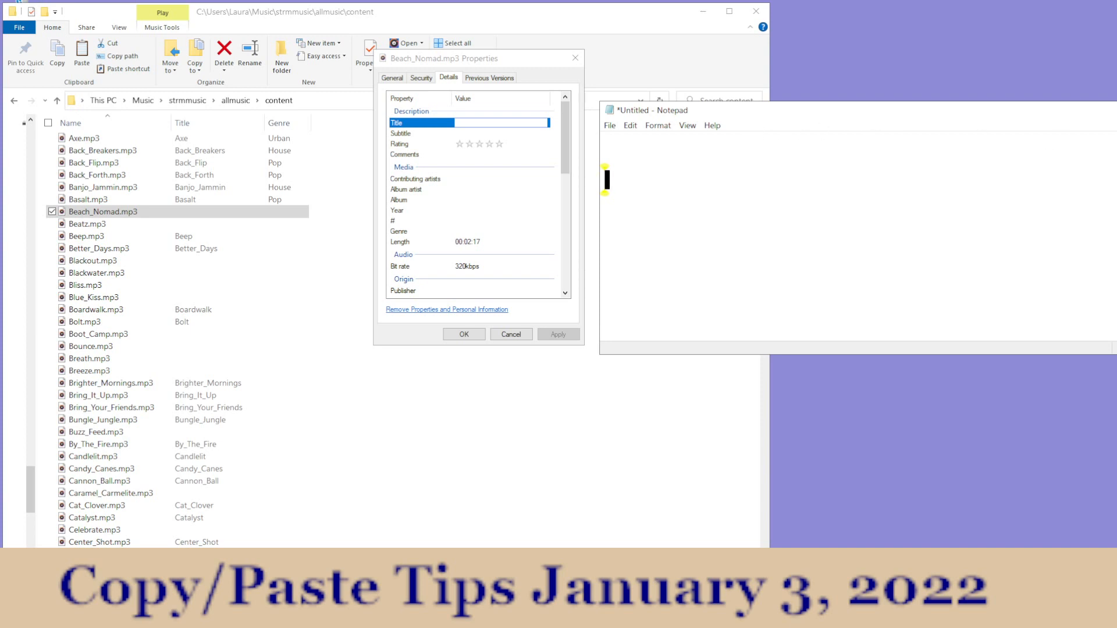
{"action": "left_click", "coordinate": [1116, 110]}
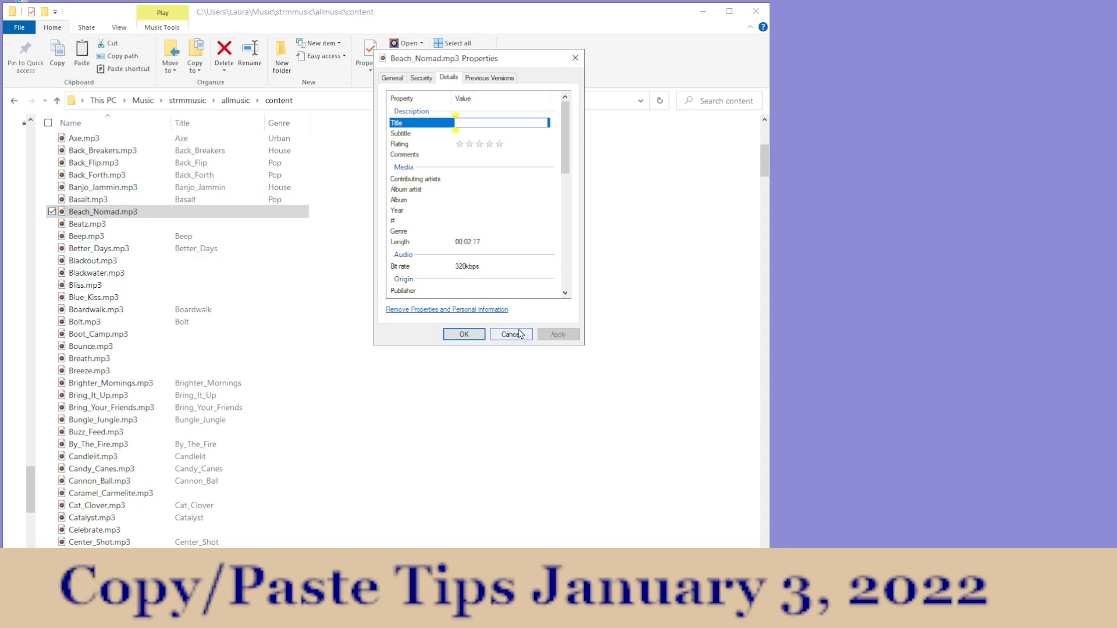
{"action": "right_click", "coordinate": [482, 123]}
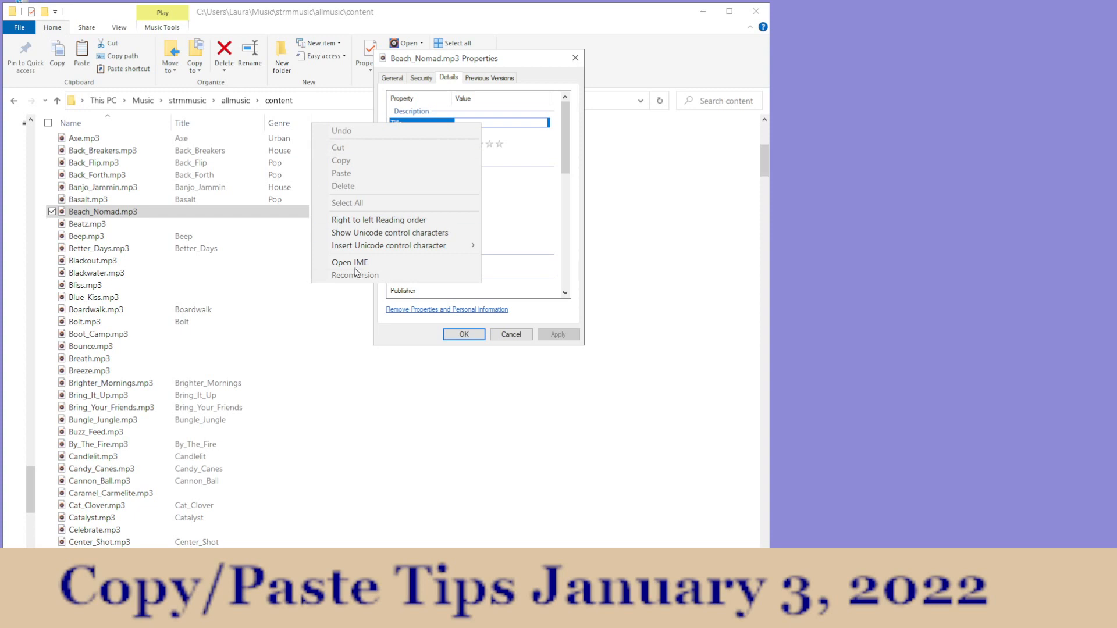
{"action": "left_click", "coordinate": [640, 224]}
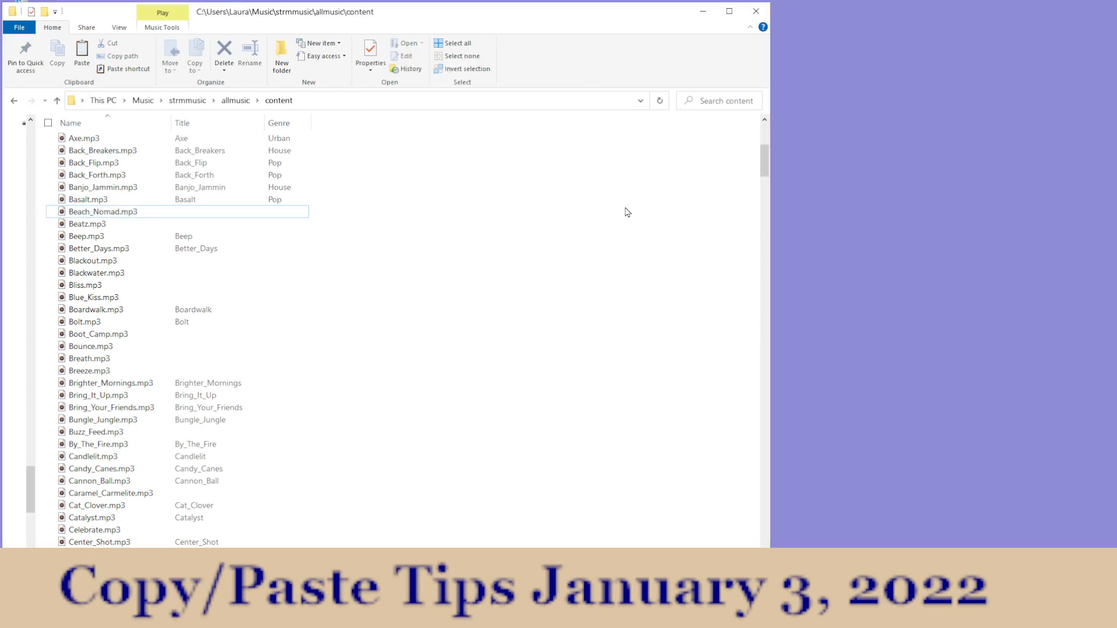
Step: Try copying Beach_Nomad.mp3 while its name is editable and pasting into its Title property, and cancel the properties
{"action": "left_click", "coordinate": [154, 212]}
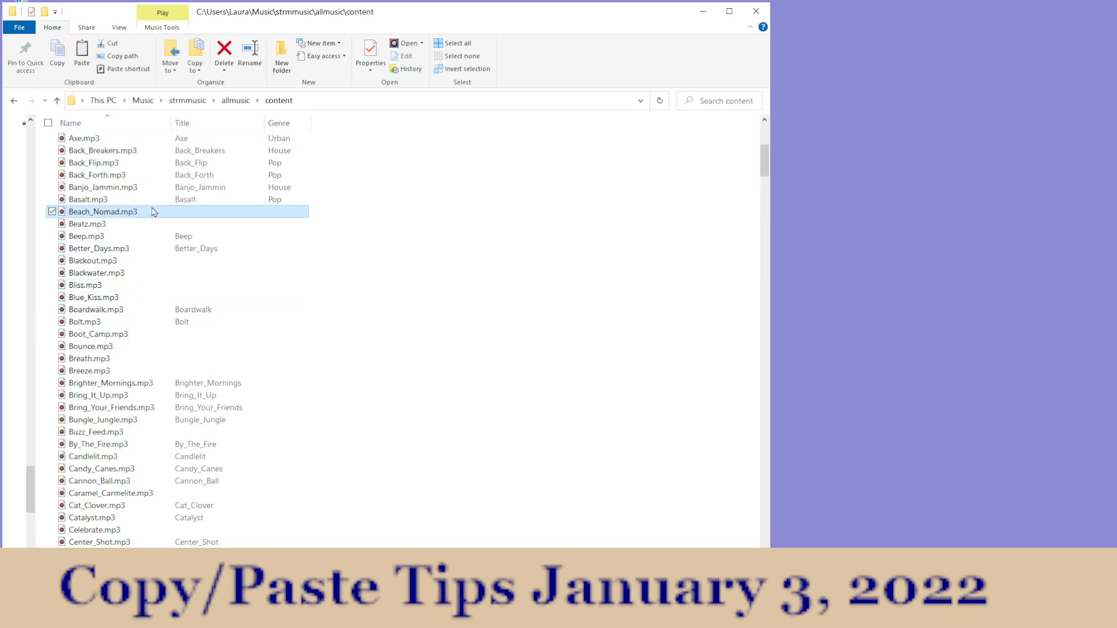
{"action": "left_click", "coordinate": [82, 212]}
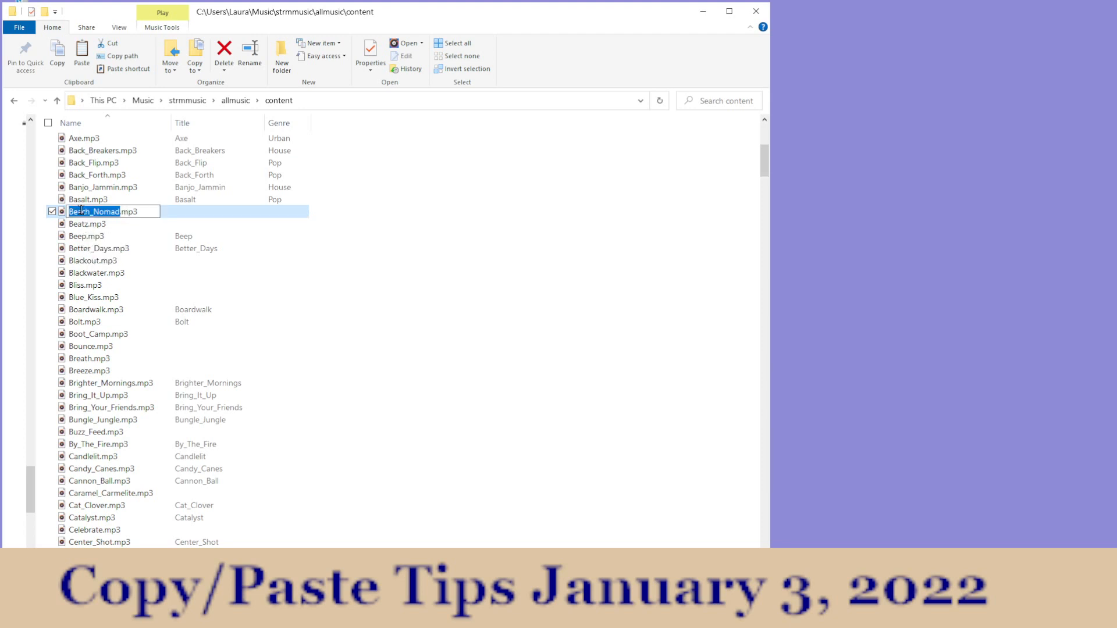
{"action": "left_click", "coordinate": [57, 50]}
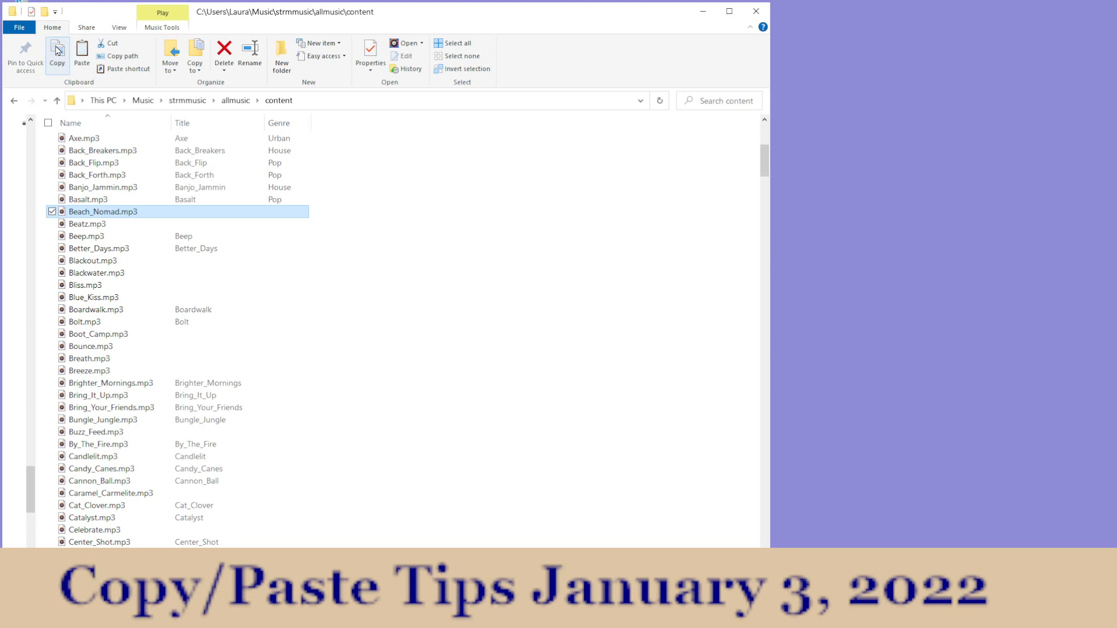
{"action": "left_click", "coordinate": [370, 51]}
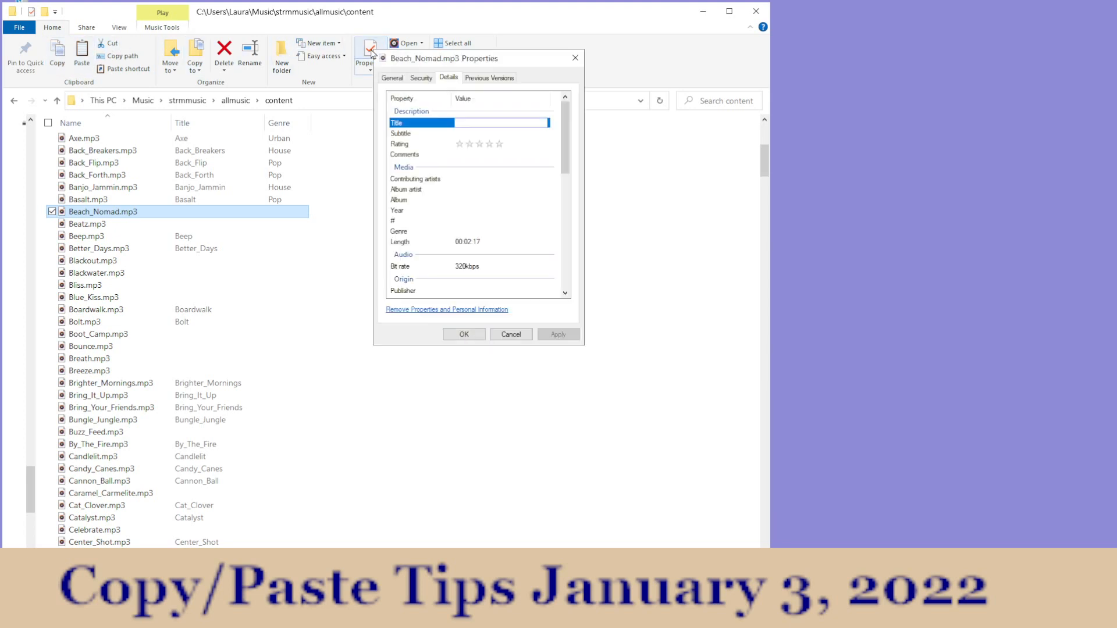
{"action": "right_click", "coordinate": [469, 121]}
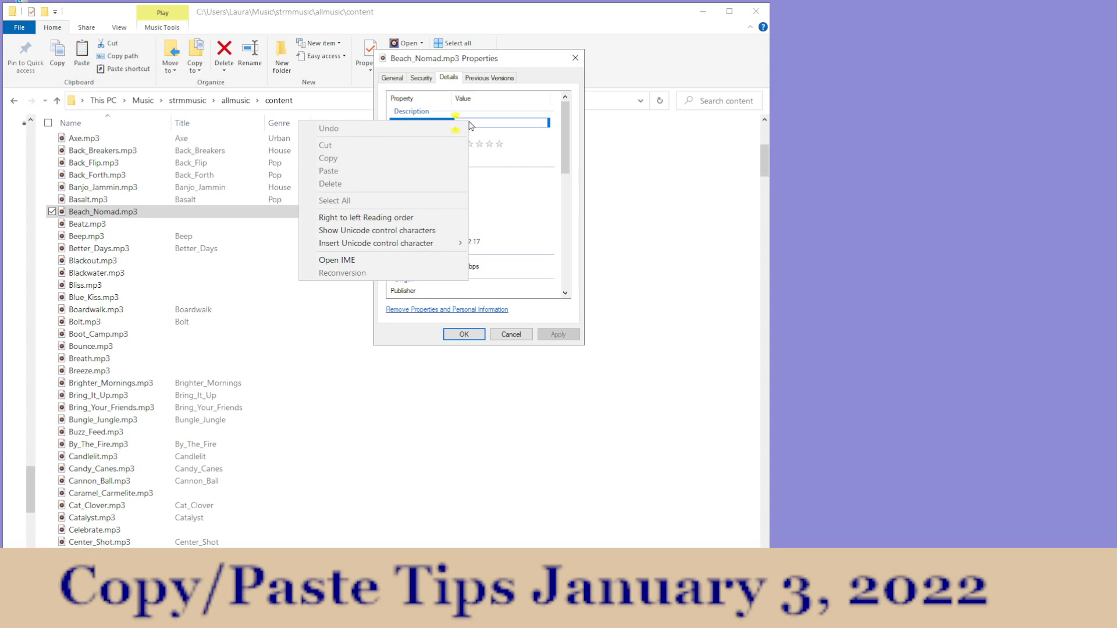
{"action": "left_click", "coordinate": [511, 334]}
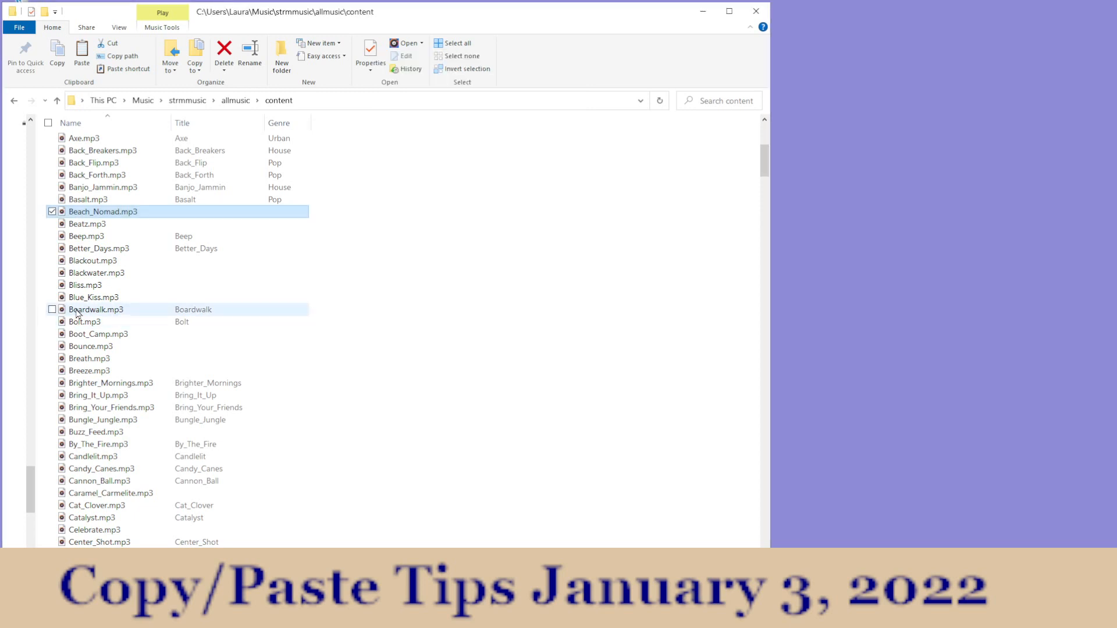
Step: Make the name of Beach_Nomad.mp3 editable, extend the name selection by one character, and copy the selected text
{"action": "left_click", "coordinate": [80, 212]}
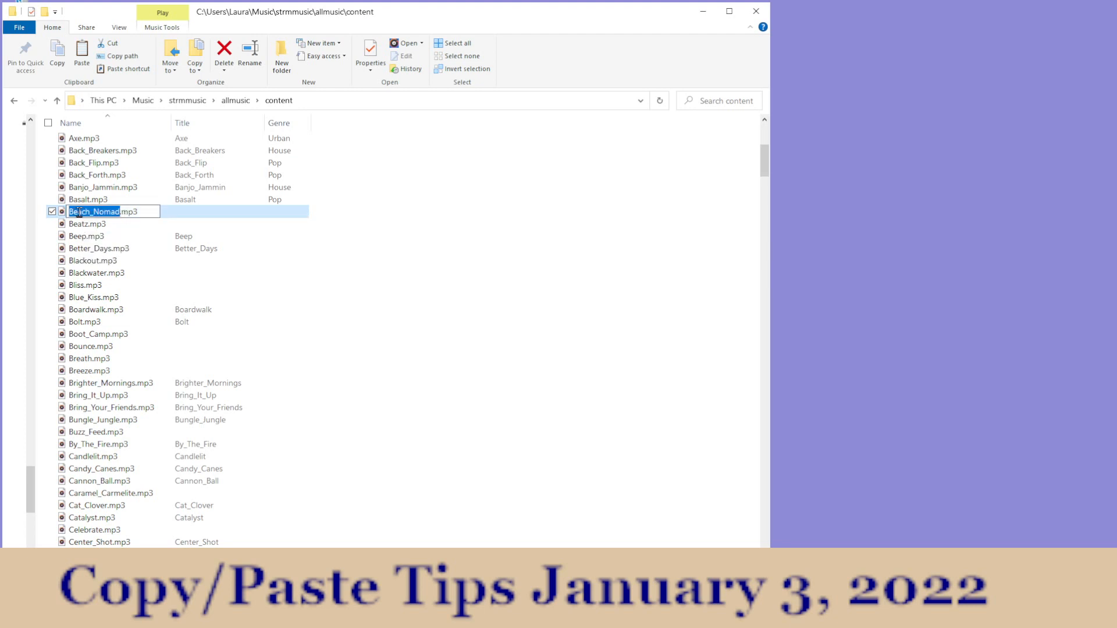
{"action": "key", "text": "shift+Right"}
{"action": "right_click", "coordinate": [76, 213]}
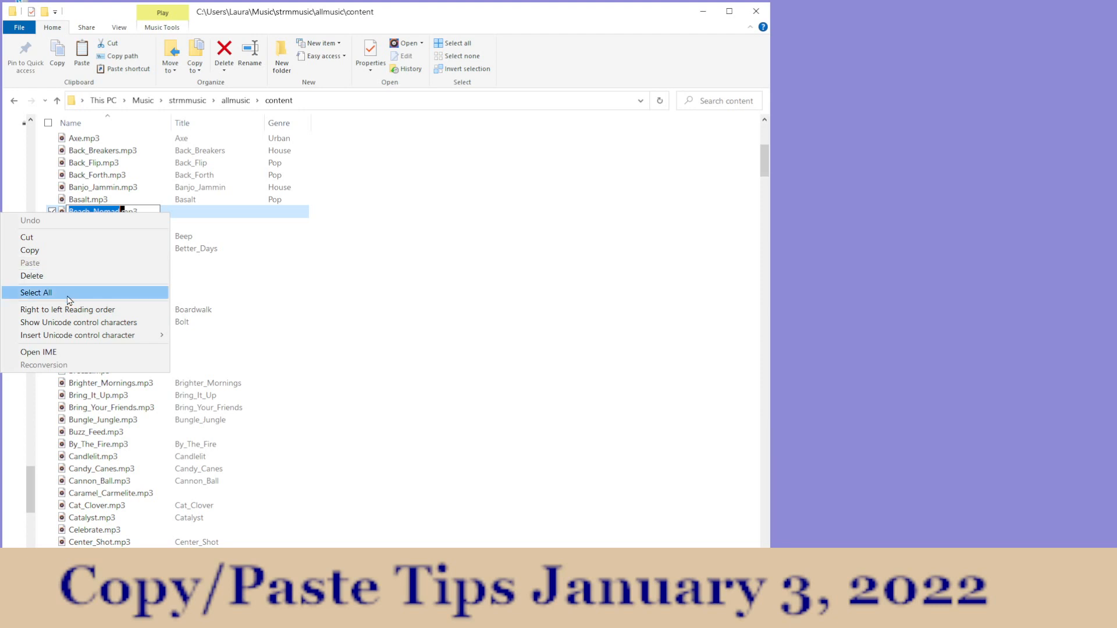
{"action": "left_click", "coordinate": [30, 250]}
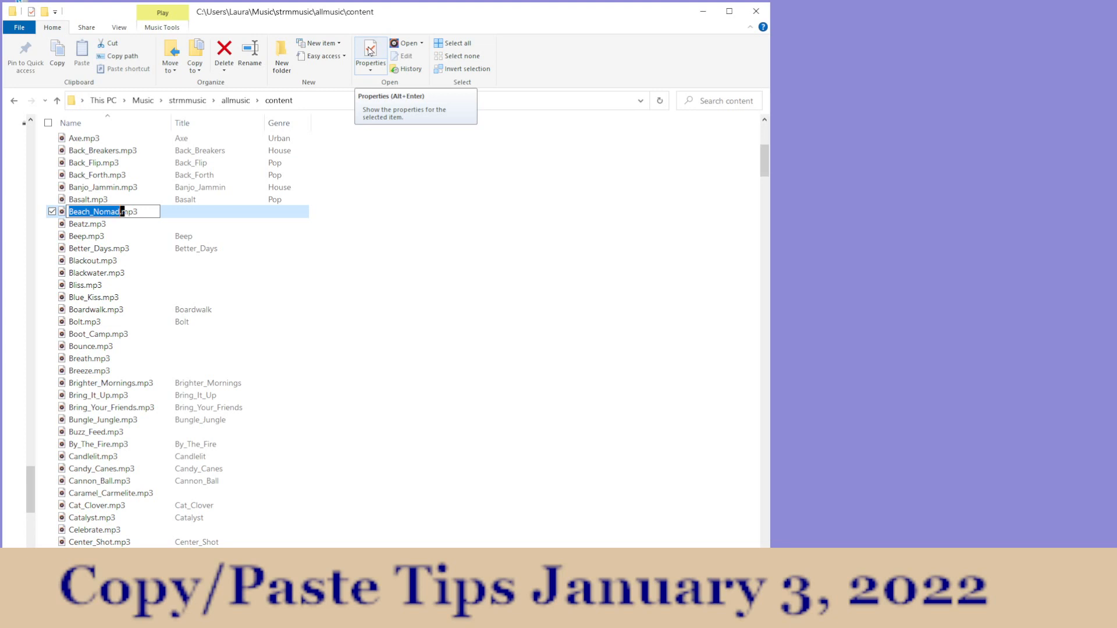
Step: Open the detail properties of Beach_Nomad.mp3 and paste the copied name Beach_Nomad as its Title
{"action": "left_click", "coordinate": [370, 52]}
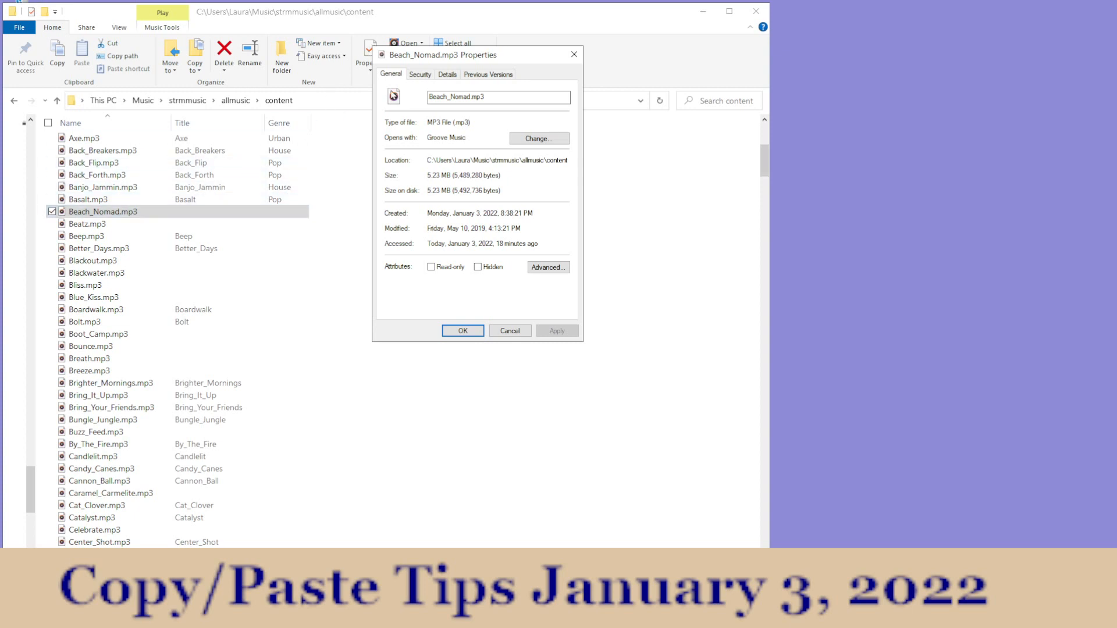
{"action": "left_click", "coordinate": [447, 75]}
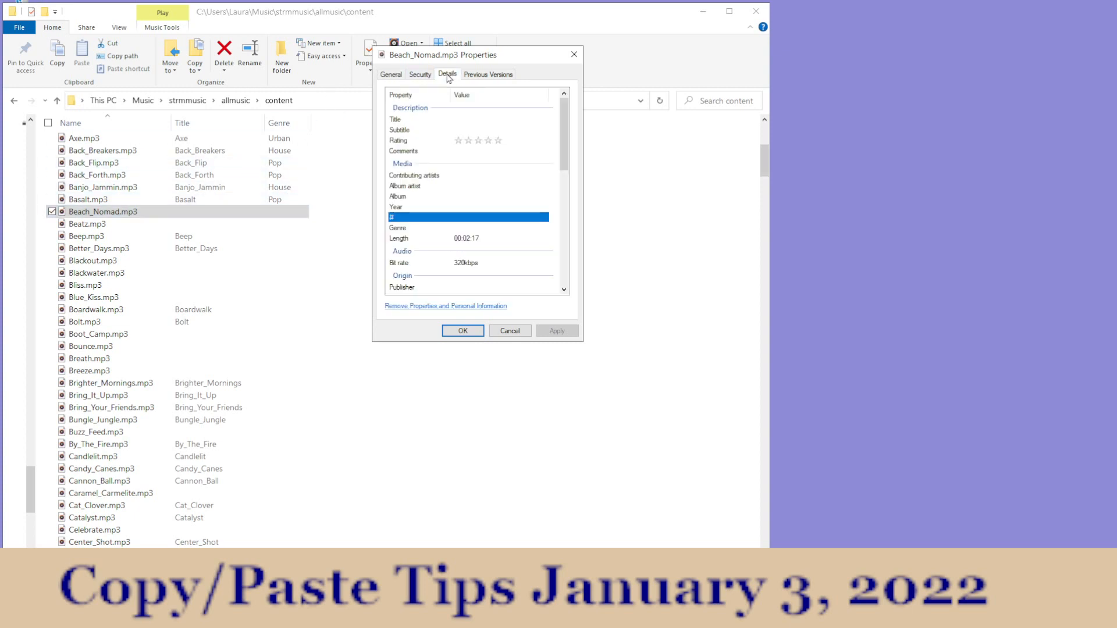
{"action": "left_click", "coordinate": [456, 118]}
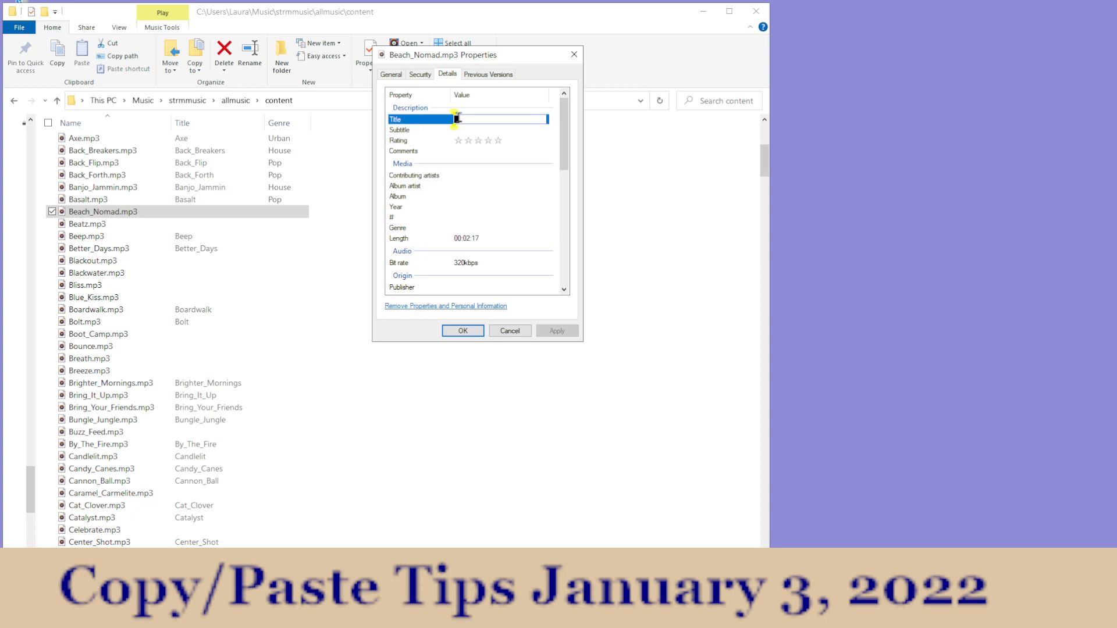
{"action": "right_click", "coordinate": [457, 119]}
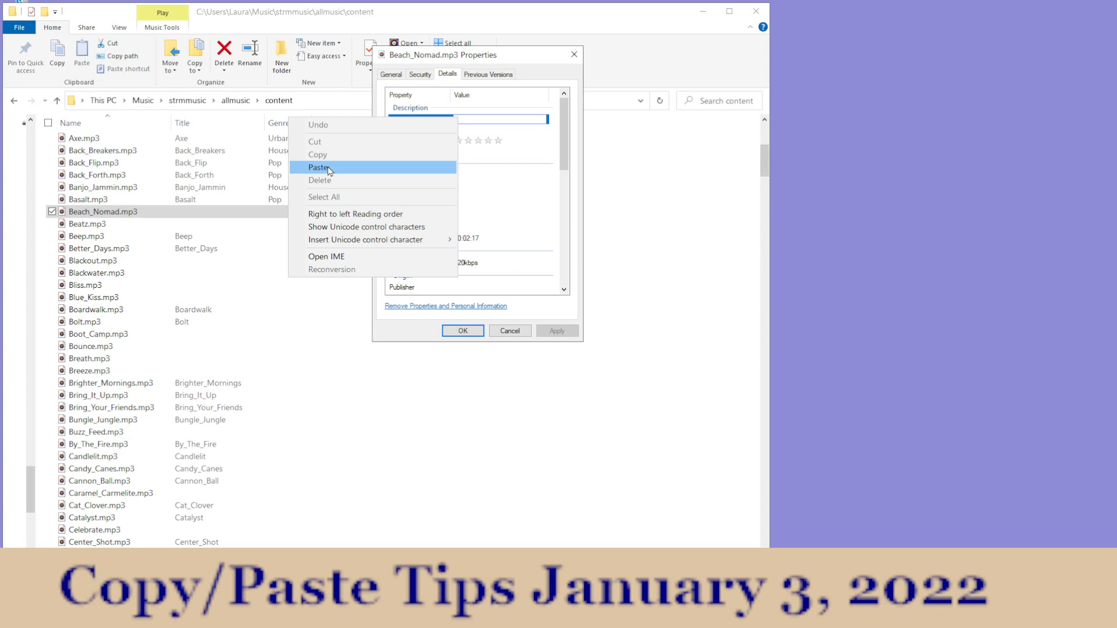
{"action": "left_click", "coordinate": [329, 169]}
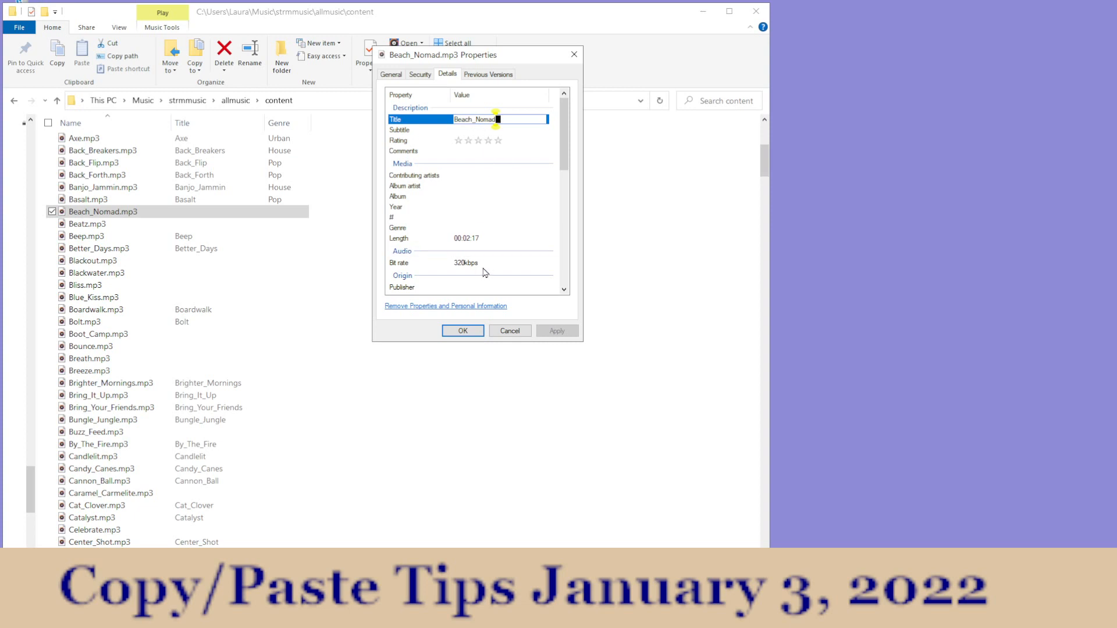
Step: Set the Genre property of Beach_Nomad.mp3 to Rock and apply the title and genre changes
{"action": "left_click", "coordinate": [456, 228]}
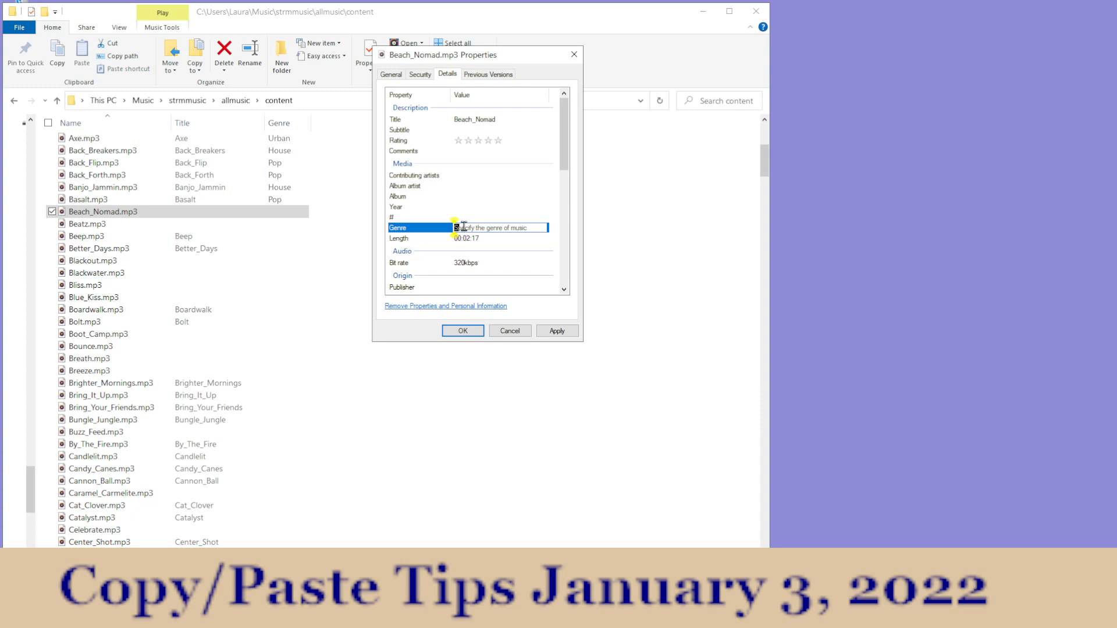
{"action": "type", "text": "Ro"}
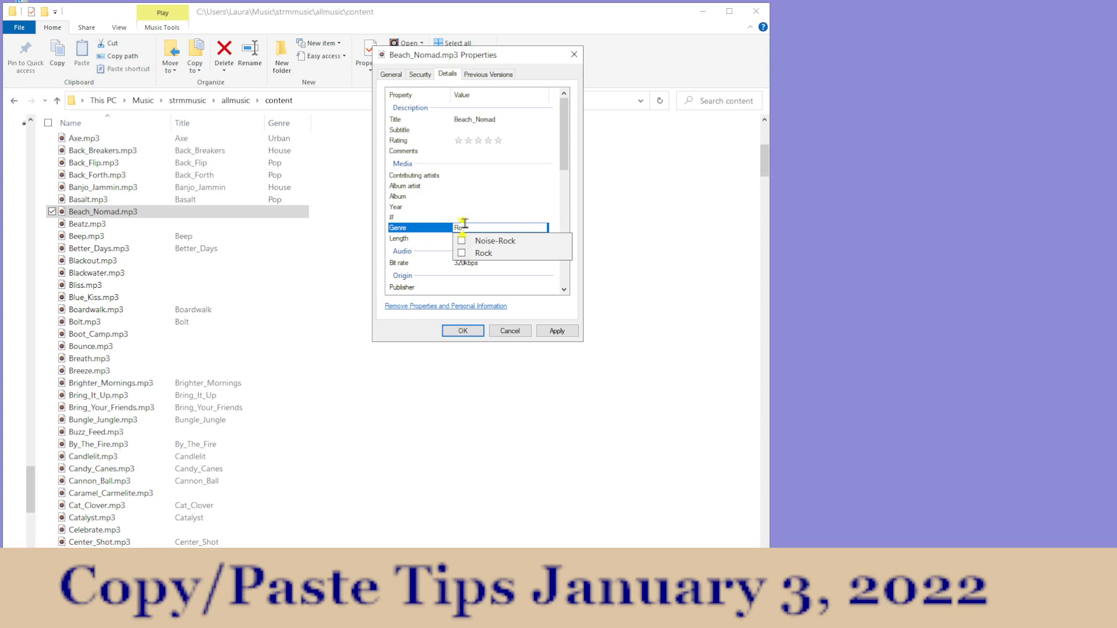
{"action": "left_click", "coordinate": [462, 253]}
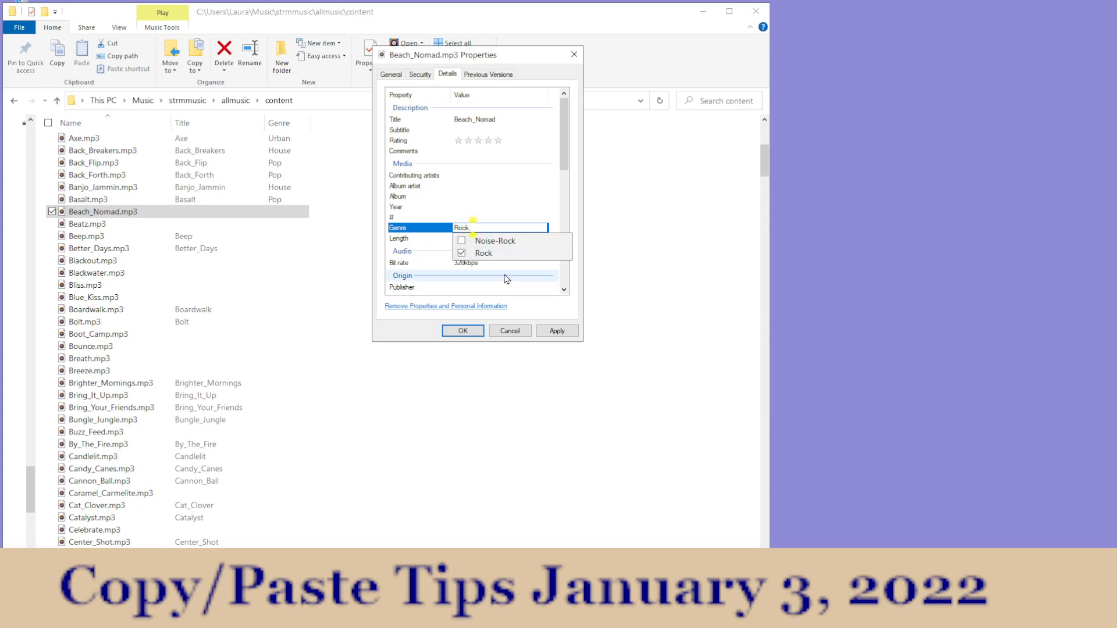
{"action": "left_click", "coordinate": [556, 331]}
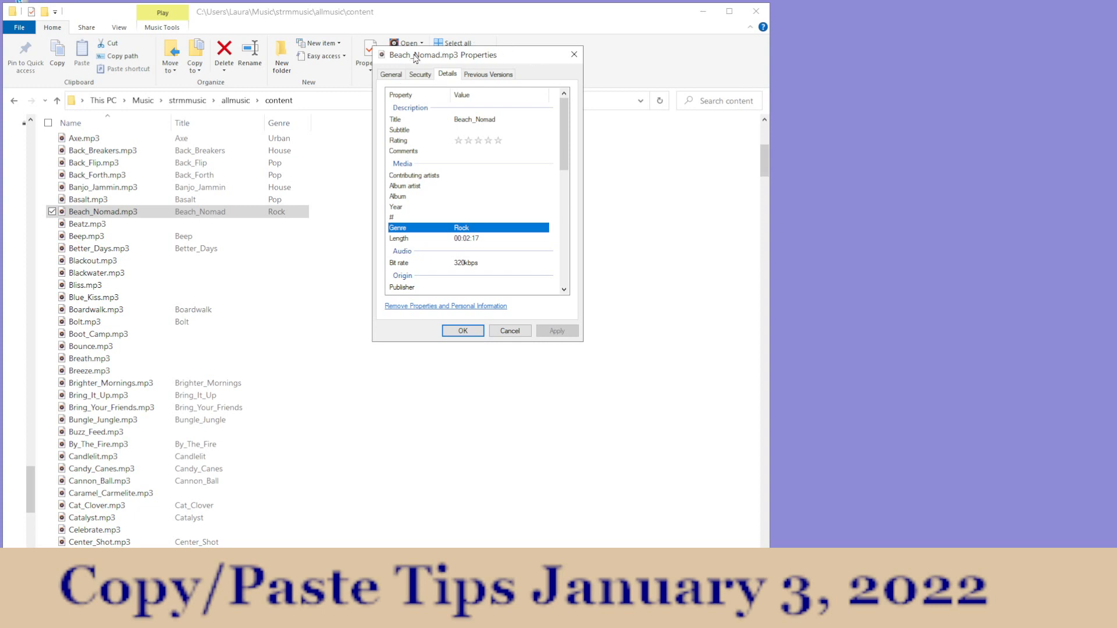
Step: Review the Title, Genre and track number values in the properties of Beach_Nomad.mp3 and close them without further changes
{"action": "left_click", "coordinate": [457, 121]}
{"action": "left_click", "coordinate": [481, 227]}
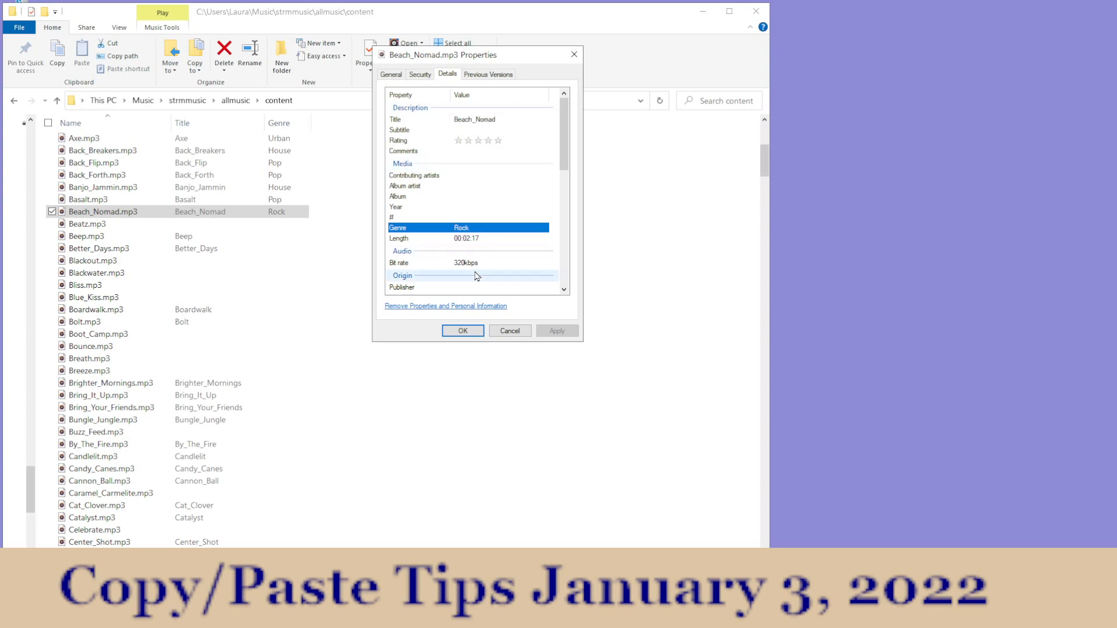
{"action": "left_click", "coordinate": [474, 229]}
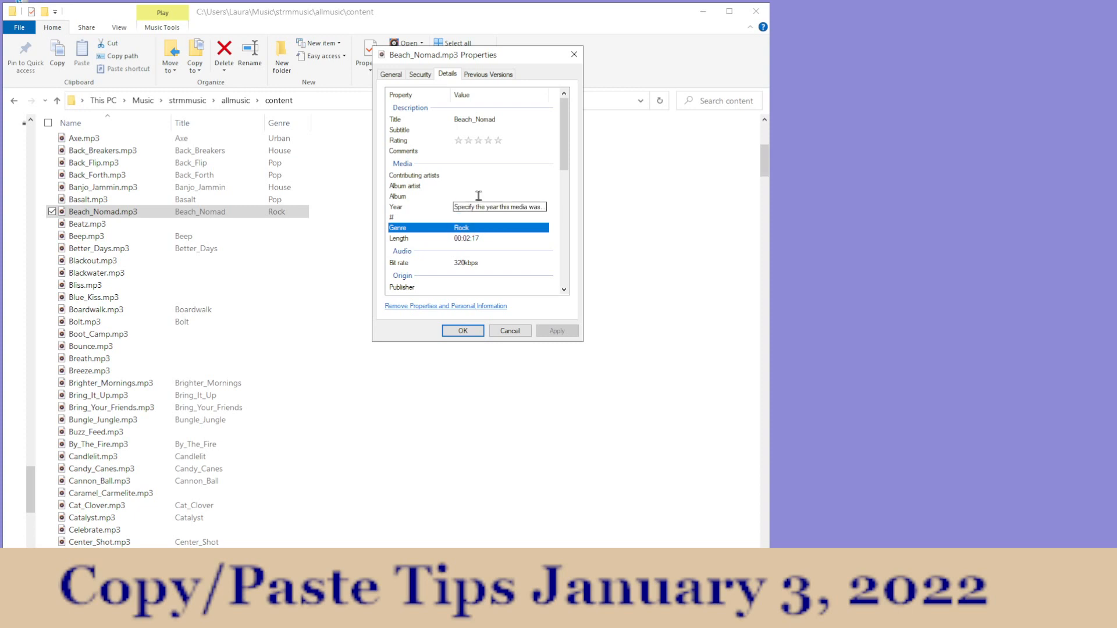
{"action": "left_click", "coordinate": [501, 119]}
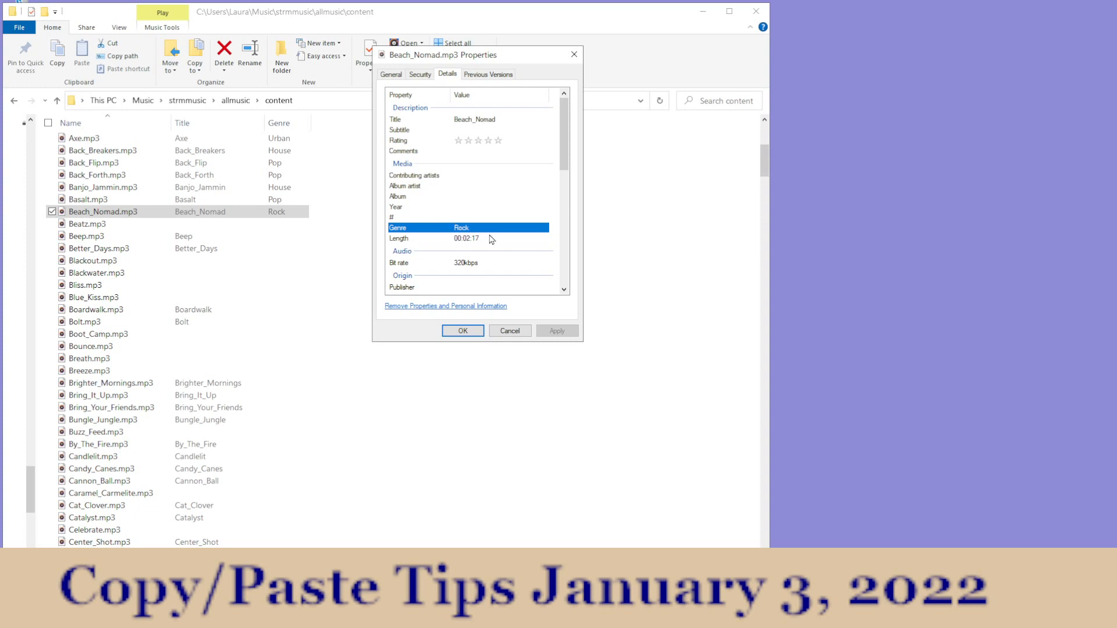
{"action": "left_click", "coordinate": [414, 218]}
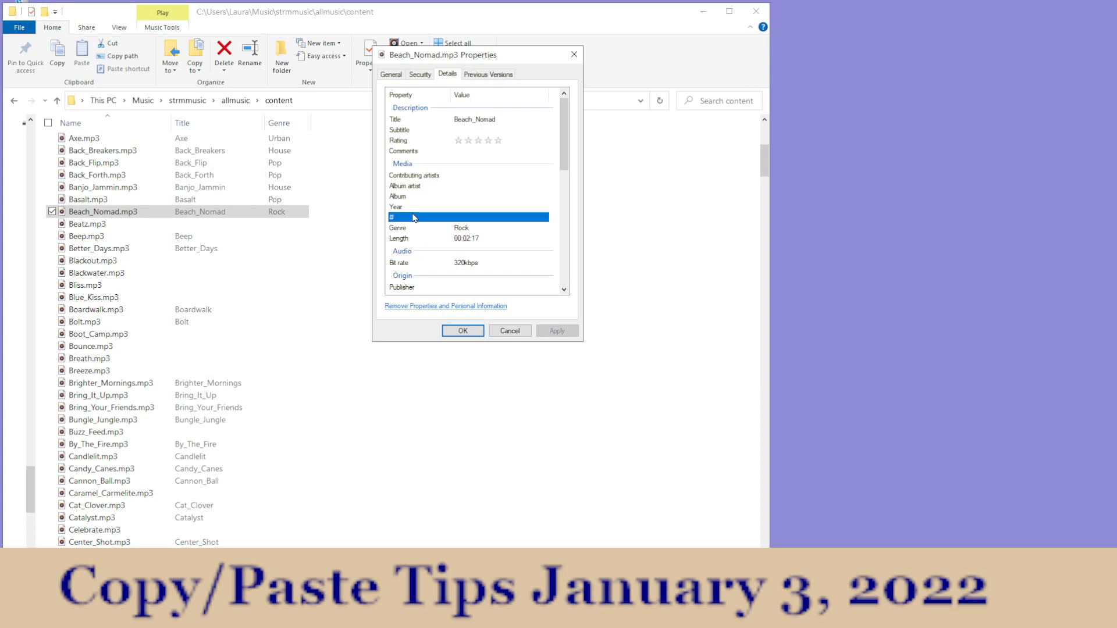
{"action": "left_click", "coordinate": [483, 228]}
{"action": "left_click", "coordinate": [512, 218]}
{"action": "left_click", "coordinate": [500, 332]}
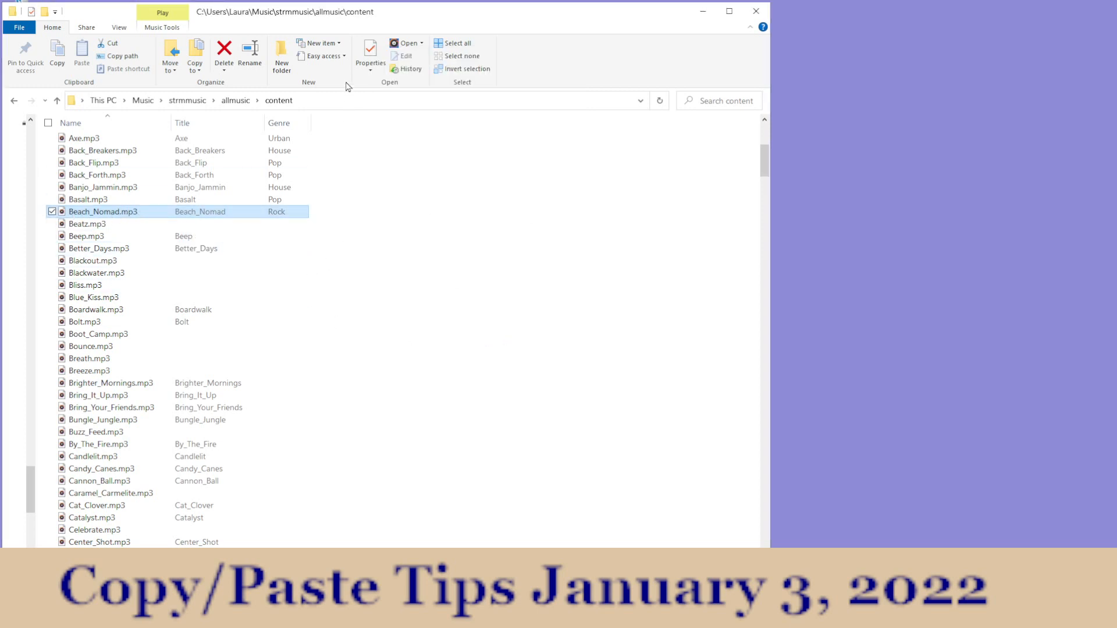
Step: Reopen the properties of Beach_Nomad.mp3, examine its Title and Genre details, and close them
{"action": "left_click", "coordinate": [370, 52]}
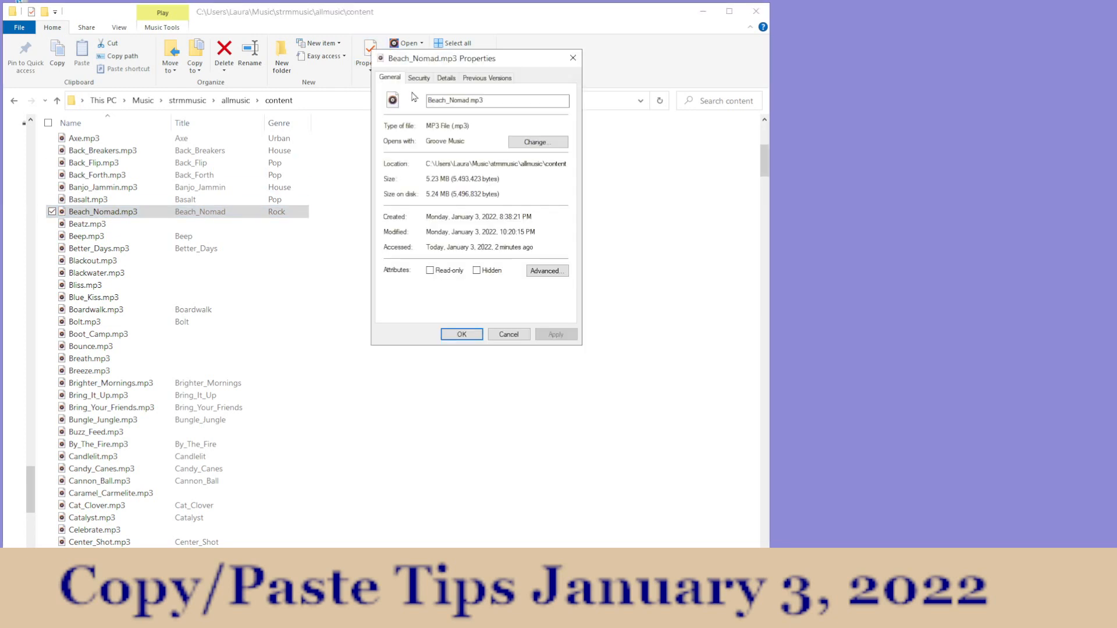
{"action": "left_click", "coordinate": [448, 78]}
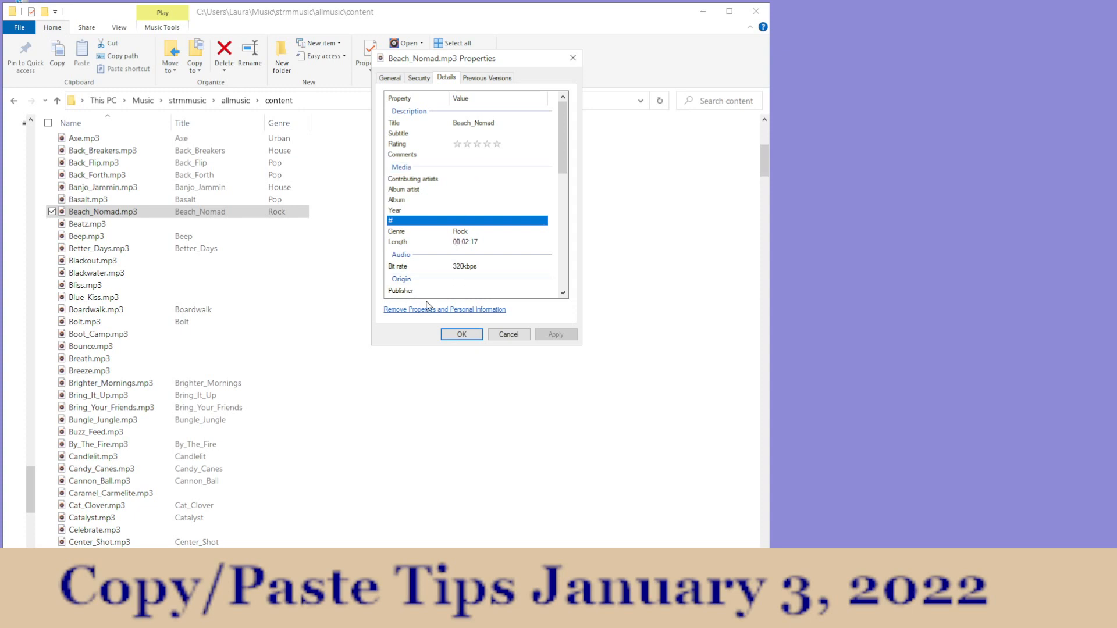
{"action": "left_click", "coordinate": [463, 335]}
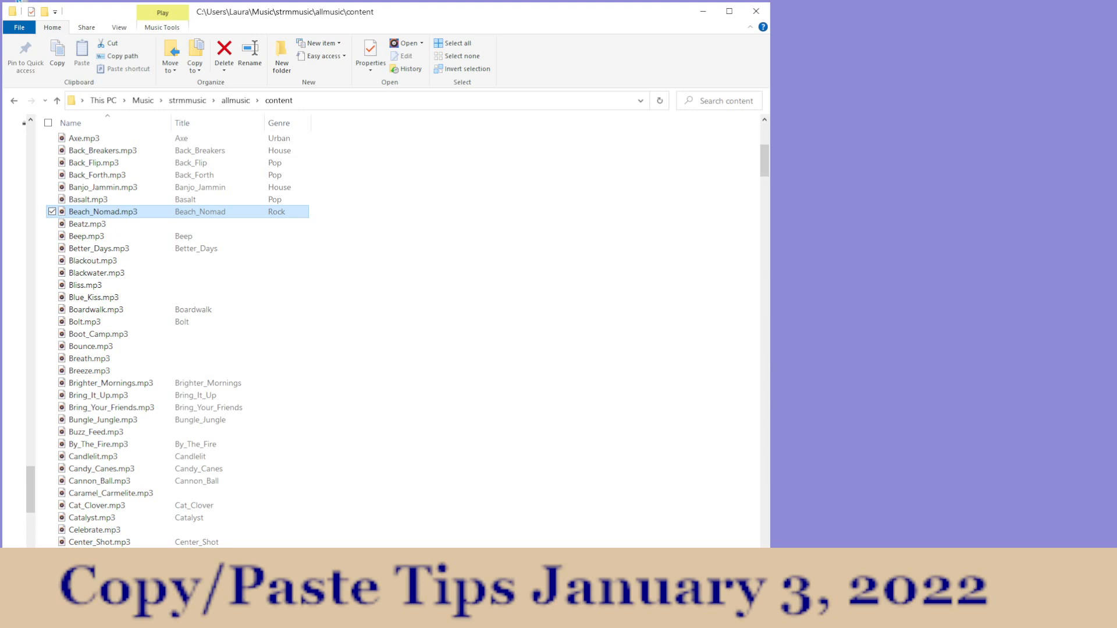
{"action": "key", "text": "alt+Tab"}
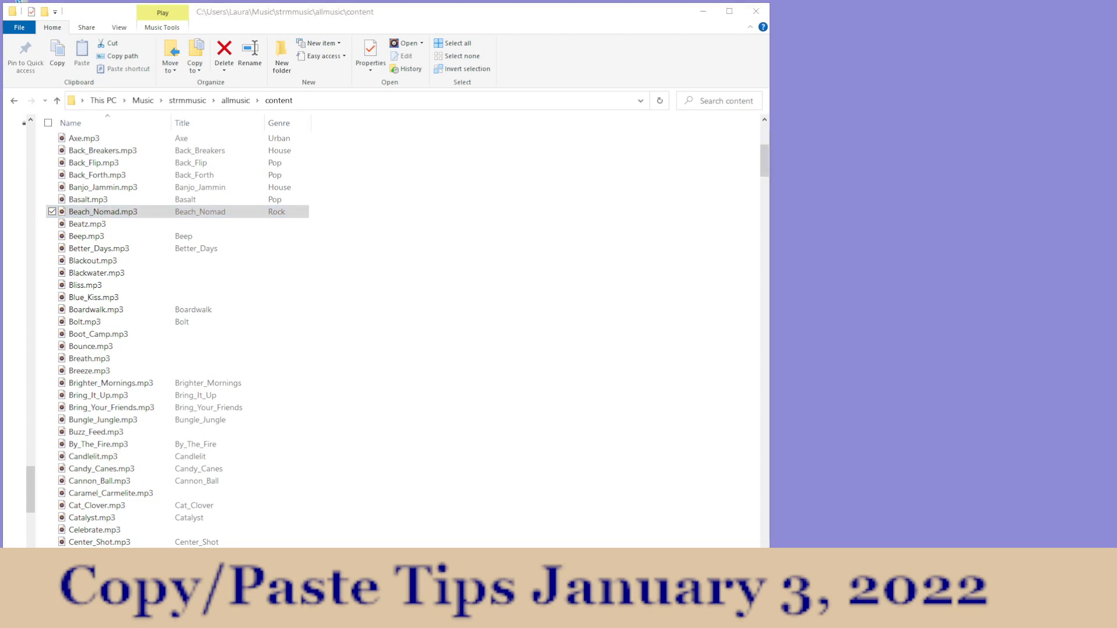